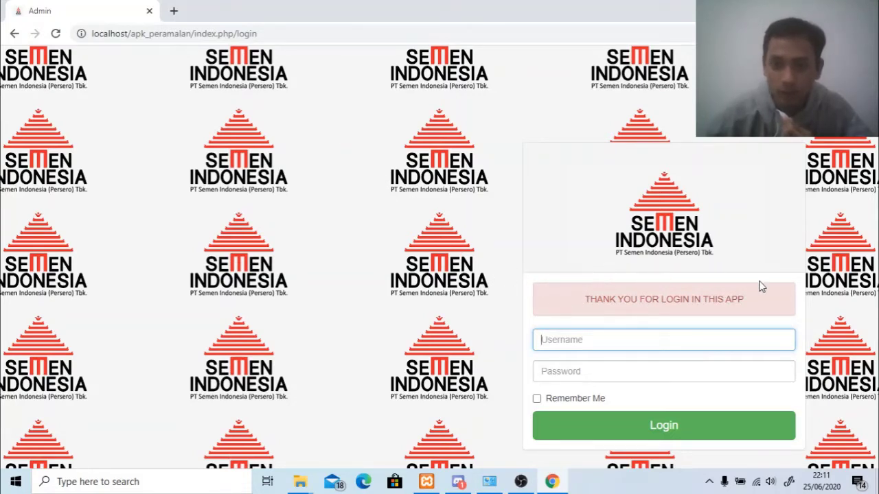
Attempt to log in with the saved admin username and the password; the login fails.
left_click(656, 336)
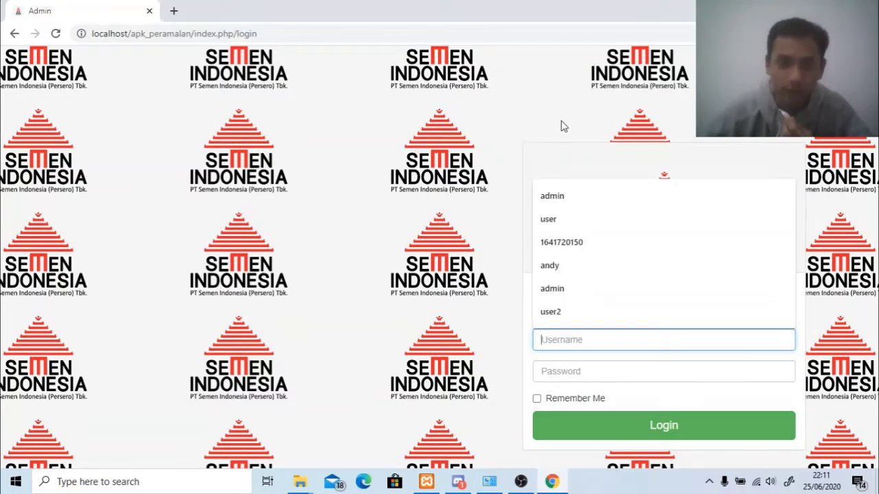
left_click(565, 195)
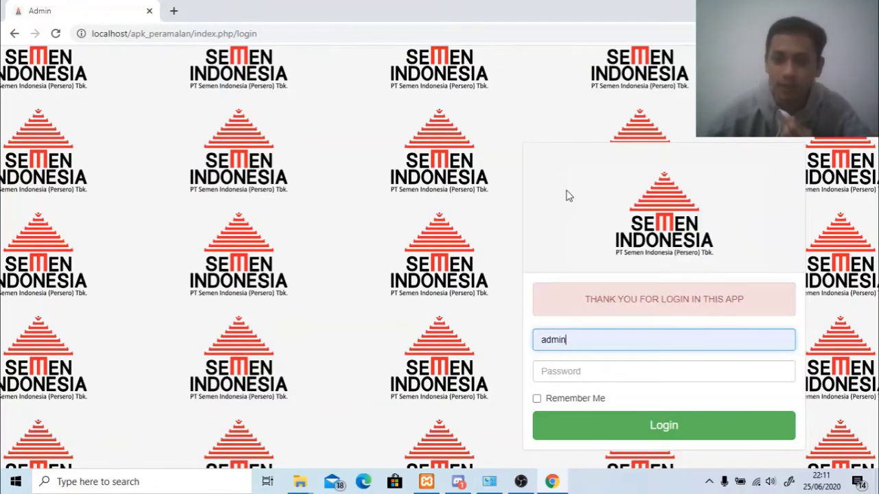
left_click(654, 427)
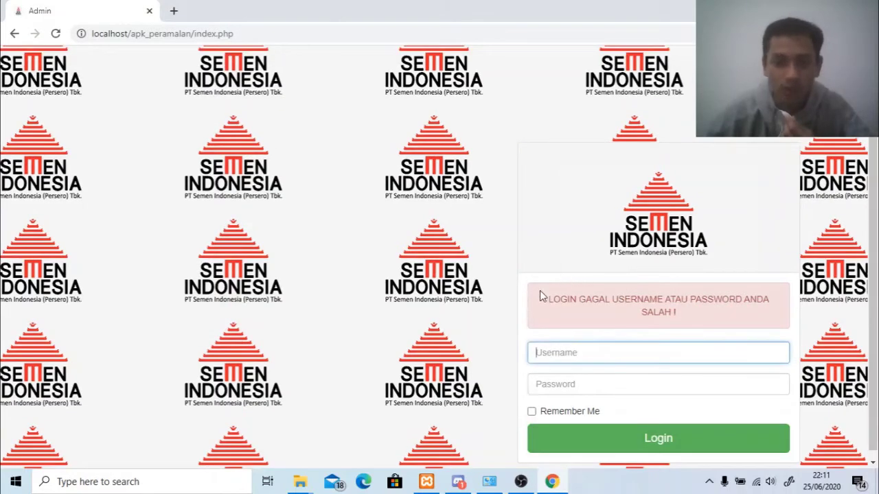
left_click(592, 354)
left_click(604, 213)
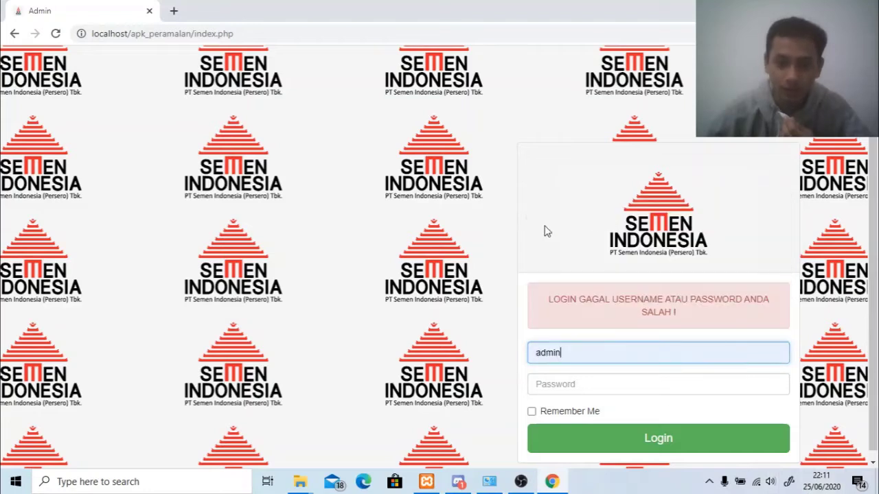
left_click(556, 381)
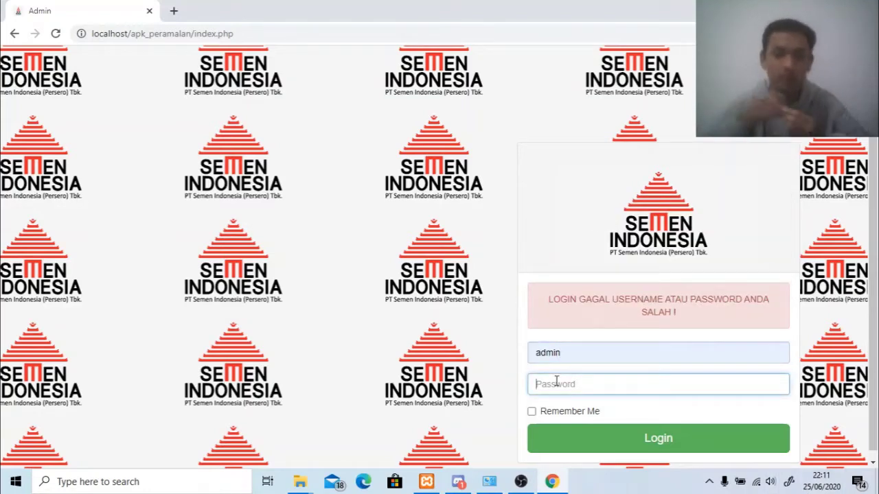
type("admi")
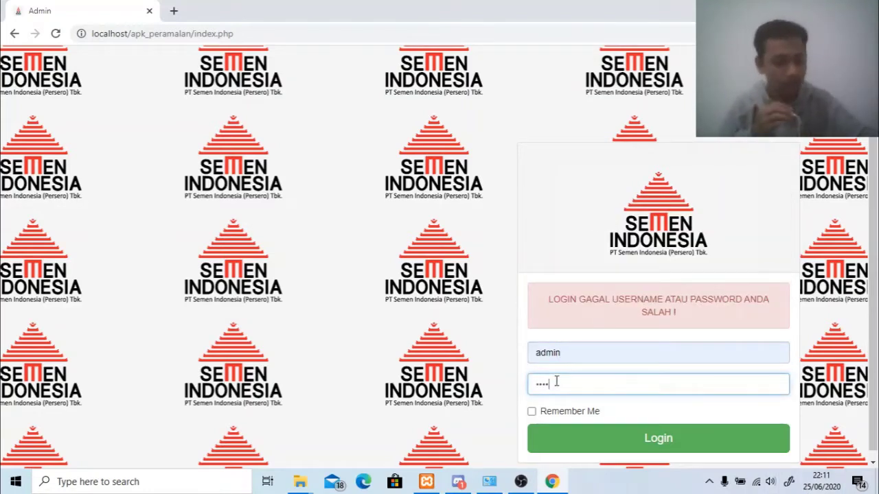
type("n")
key("Return")
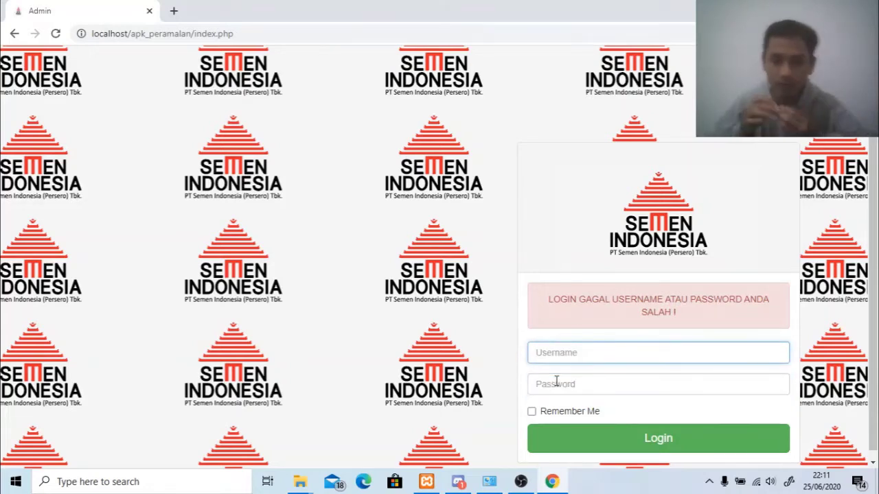
Re-enter the administrator username and password and log in to the dashboard.
left_click(561, 357)
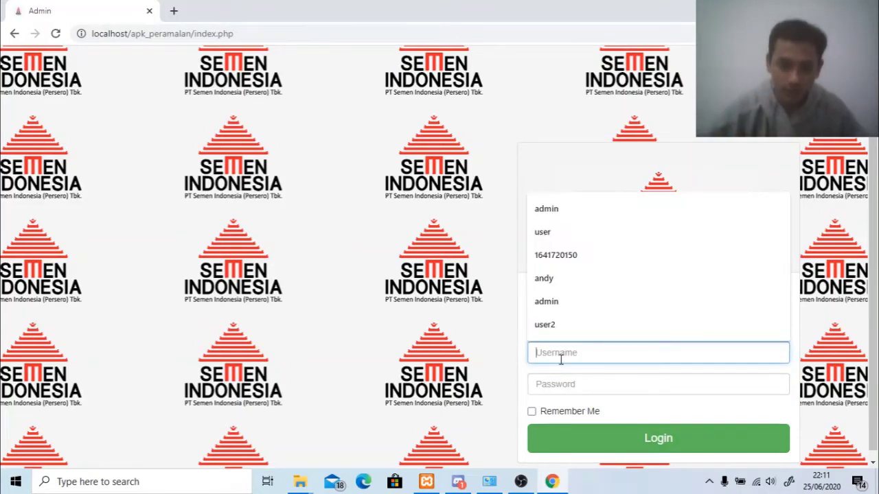
type("admin")
key("Tab")
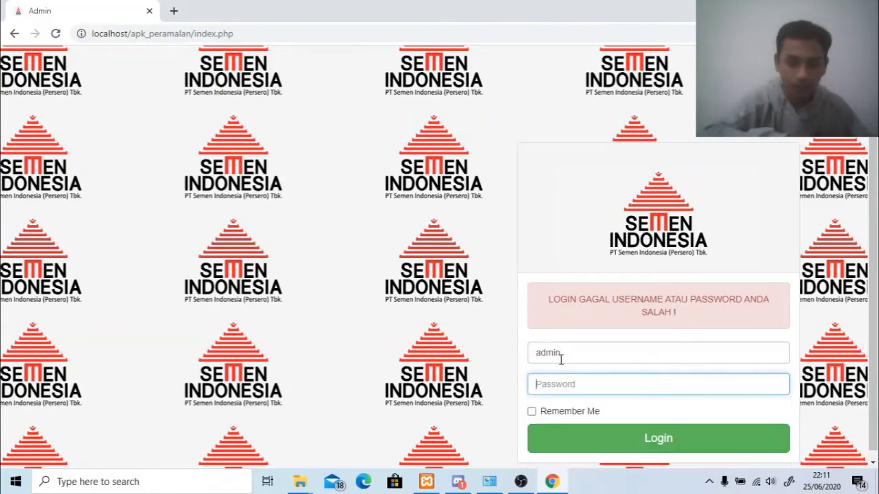
type("admin")
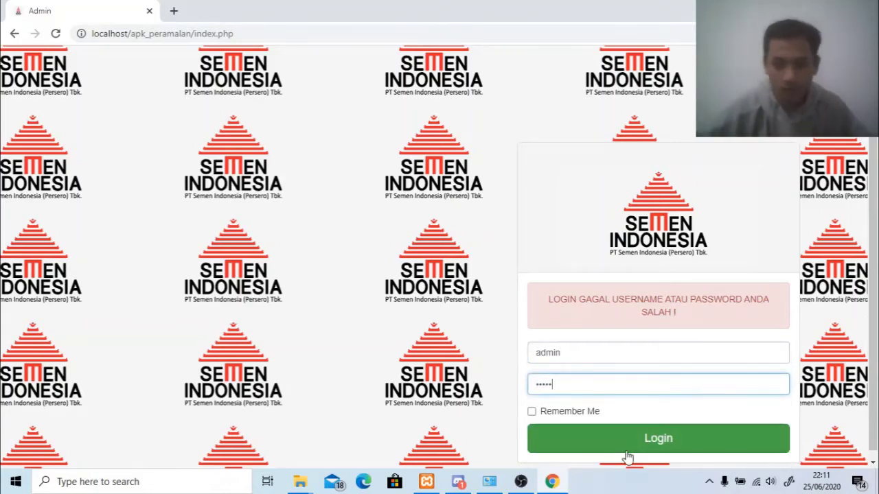
left_click(623, 437)
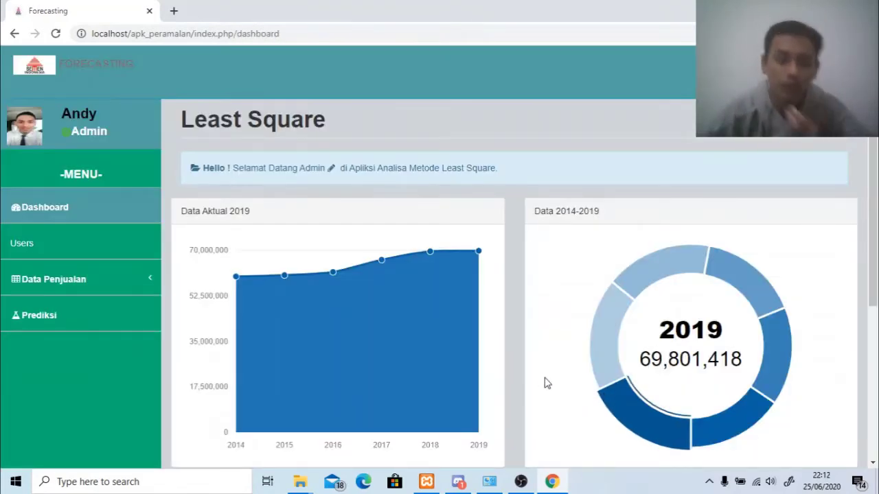
Review the area and donut sales charts, expand Data Penjualan, and open the Users list.
mouse_move(450, 280)
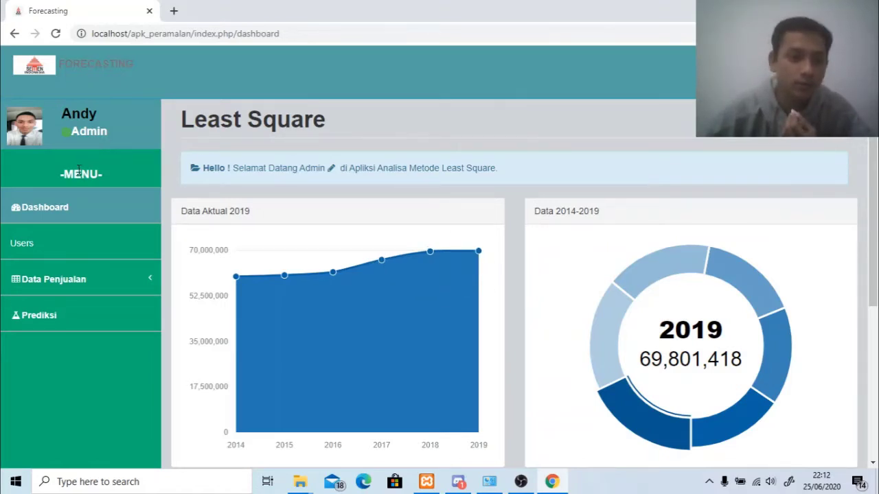
left_click(98, 284)
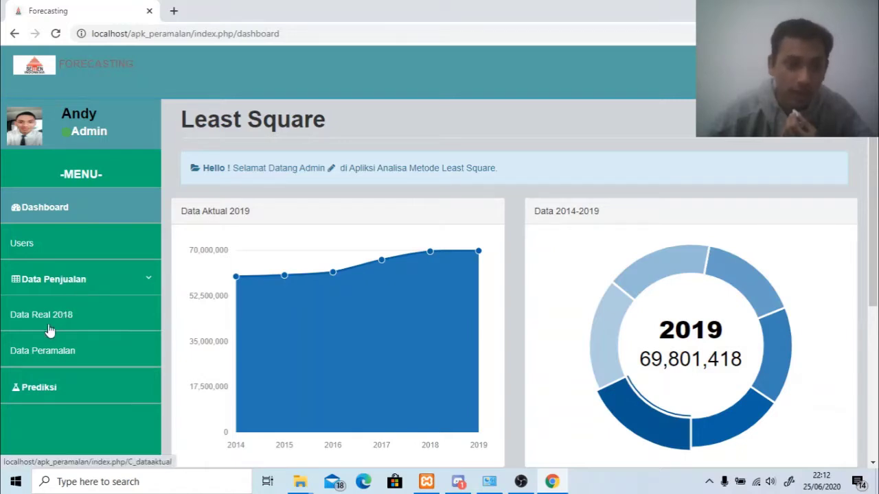
scroll(222, 382, "down", 5)
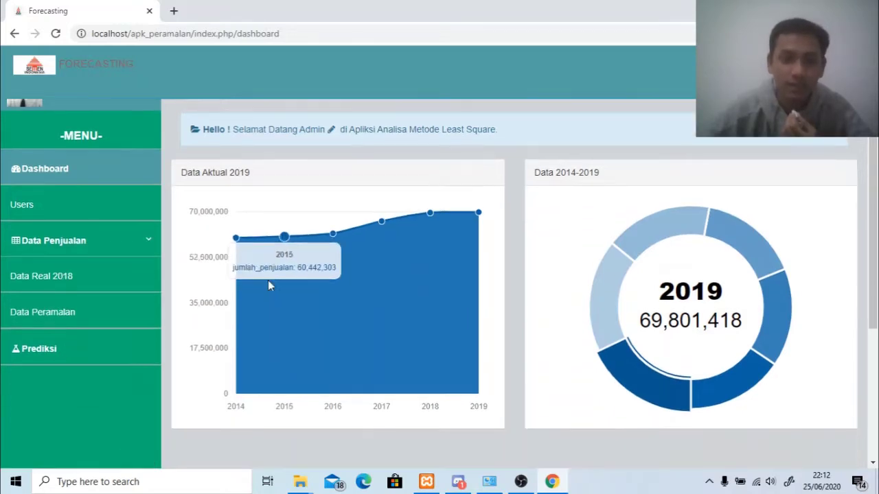
scroll(284, 251, "up", 3)
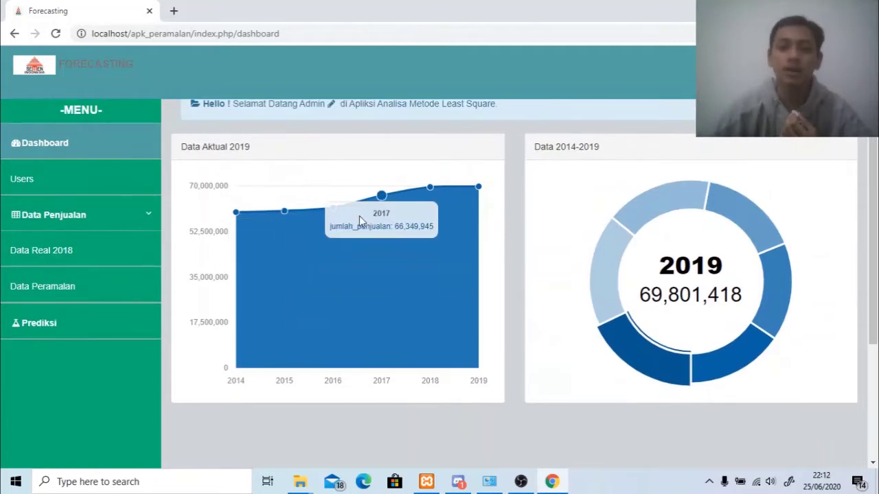
scroll(359, 215, "up", 1)
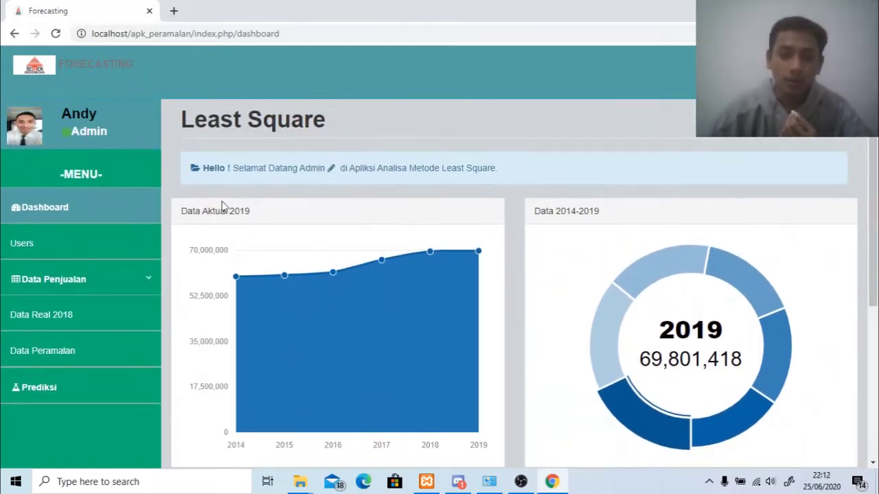
scroll(187, 284, "down", 1)
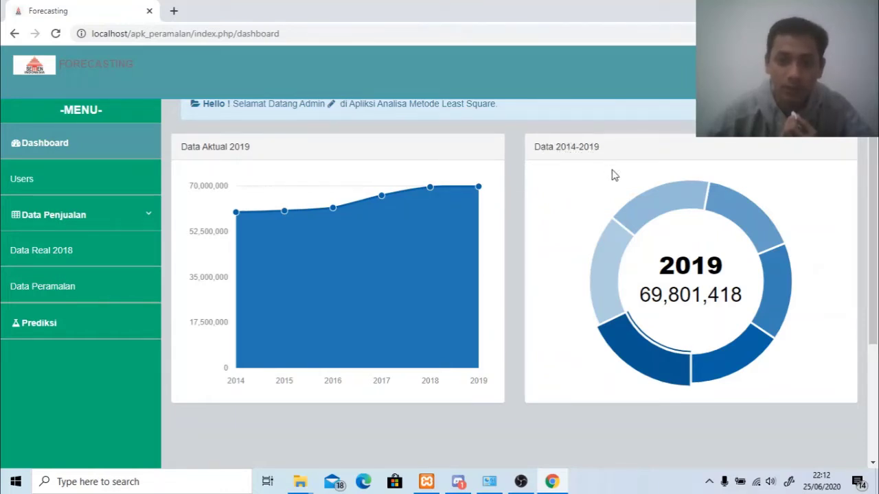
mouse_move(657, 208)
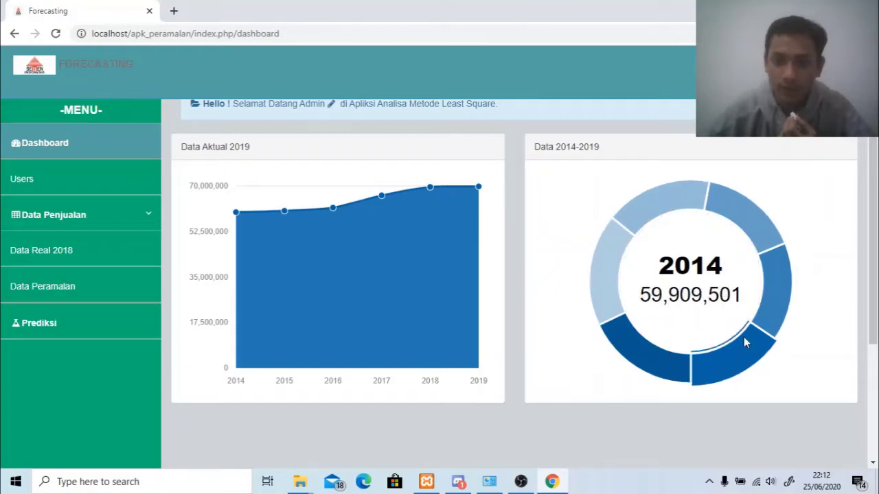
left_click(77, 178)
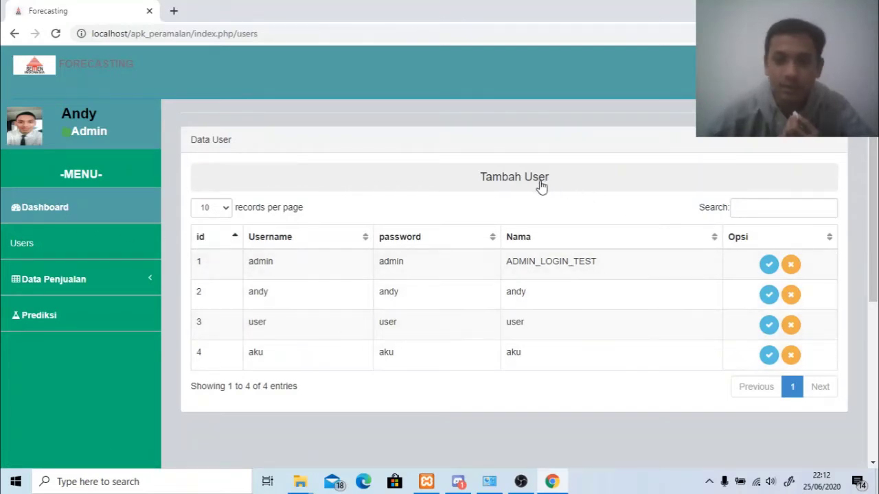
Open the Tambah User form and close it without adding a user.
left_click(481, 180)
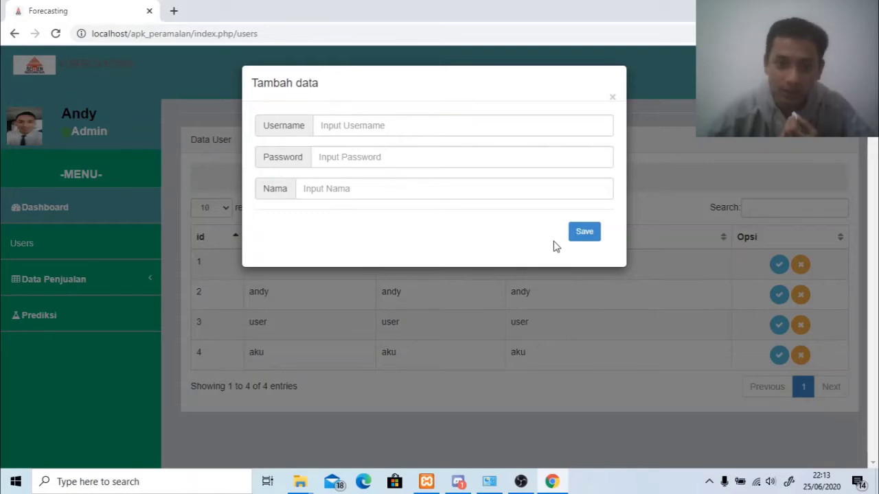
left_click(583, 237)
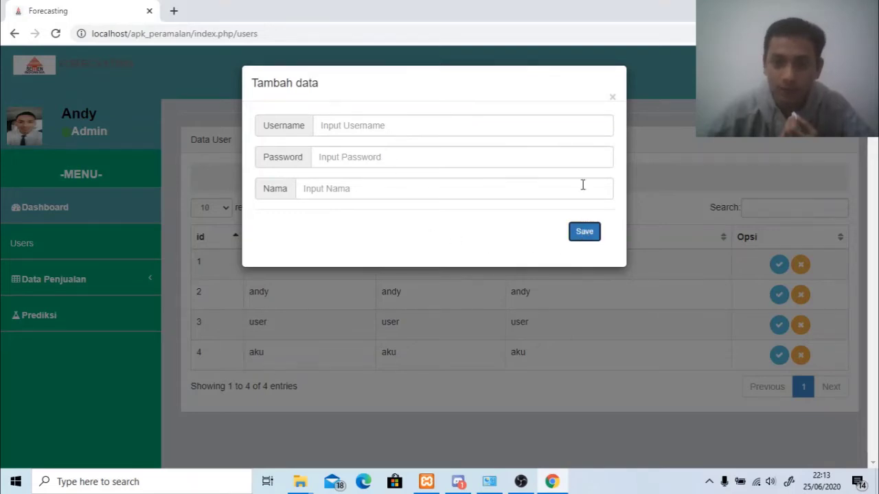
left_click(612, 97)
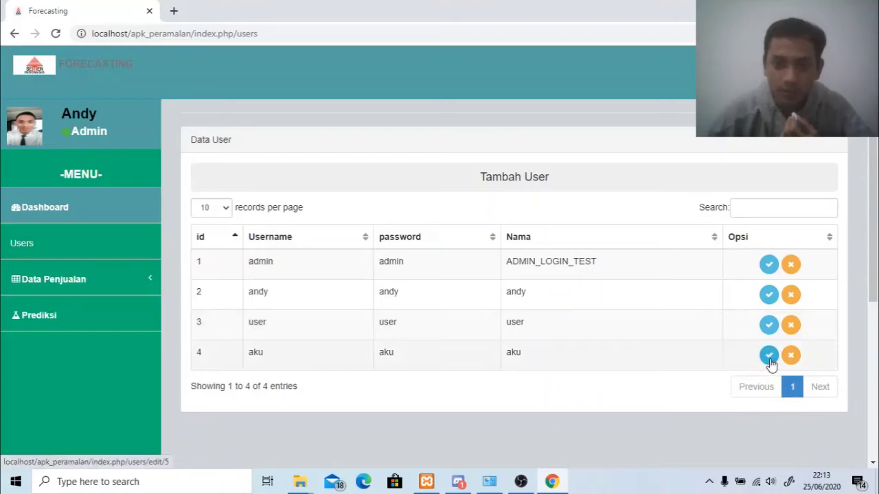
Rename the fourth user's Nama from aku to aa and save it.
left_click(769, 356)
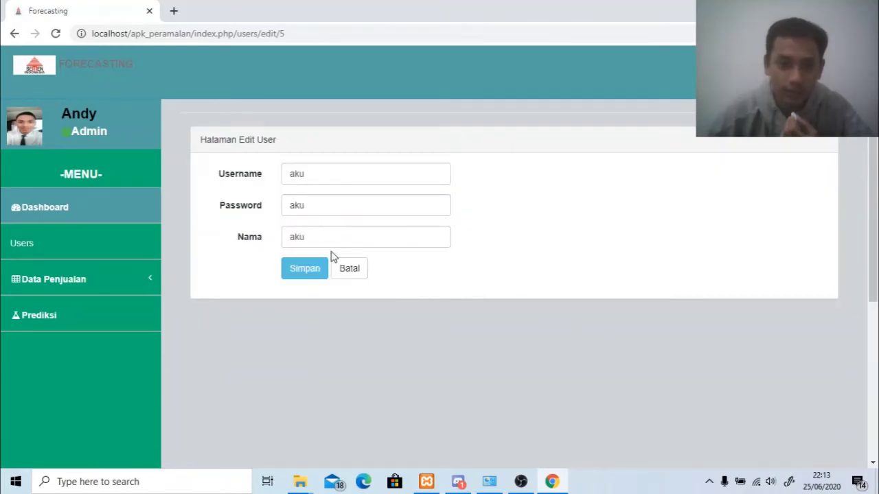
left_click(289, 238)
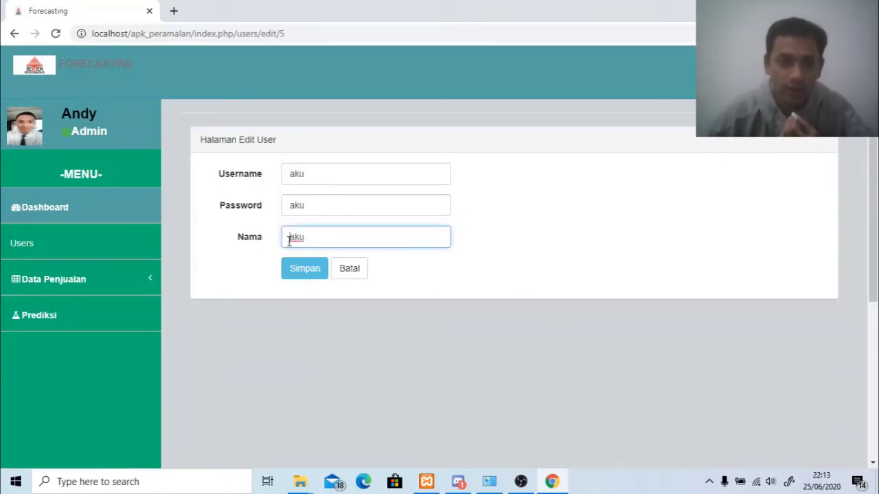
left_click(324, 253)
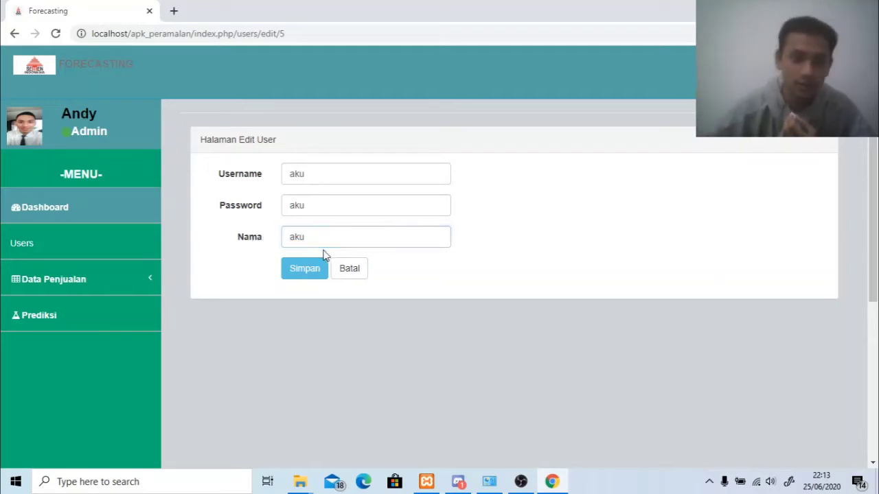
left_click(315, 242)
key("BackSpace")
key("BackSpace")
key("BackSpace")
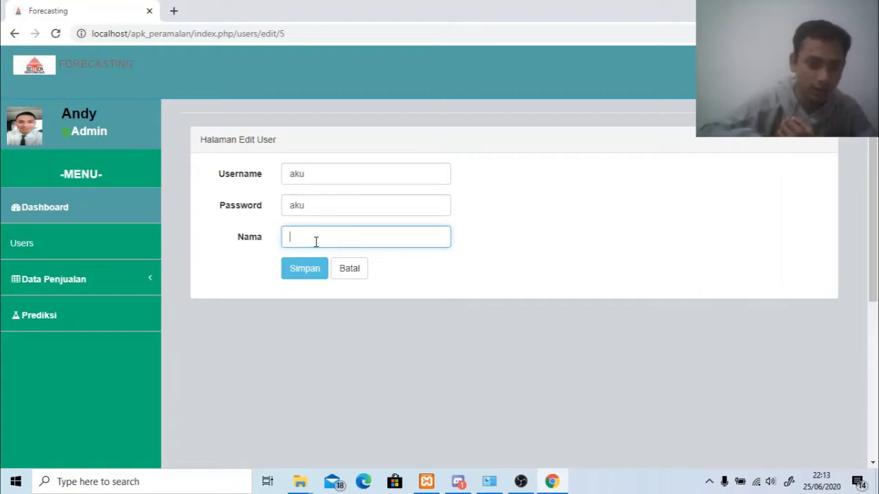
type("aa")
left_click(304, 268)
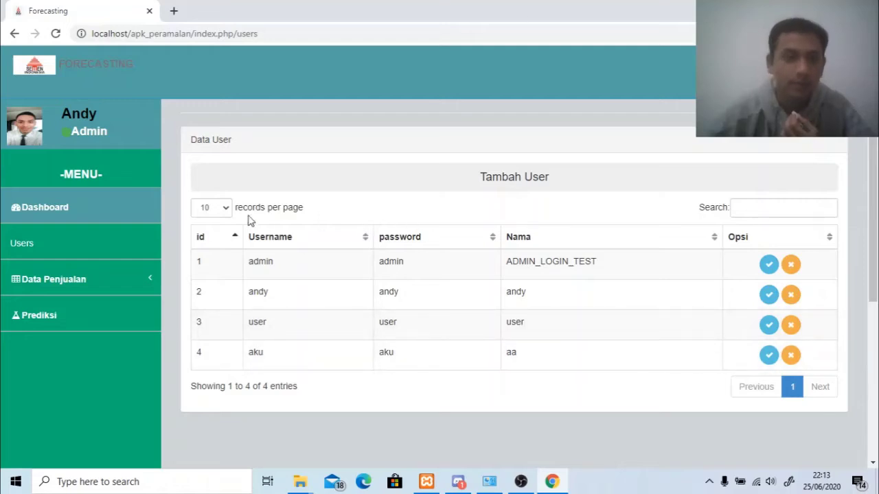
left_click(104, 267)
In Data Real 2018, add a record with month 1, year 2019, sales 4.924.977.
left_click(101, 315)
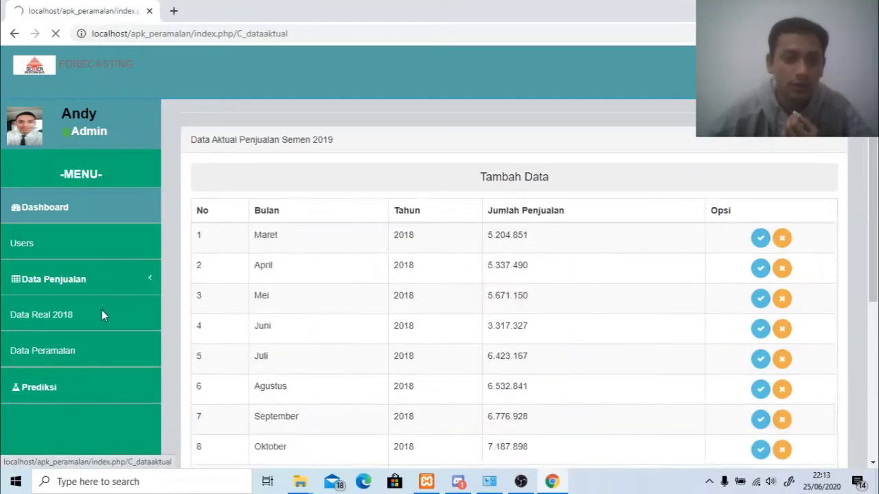
scroll(345, 268, "down", 1)
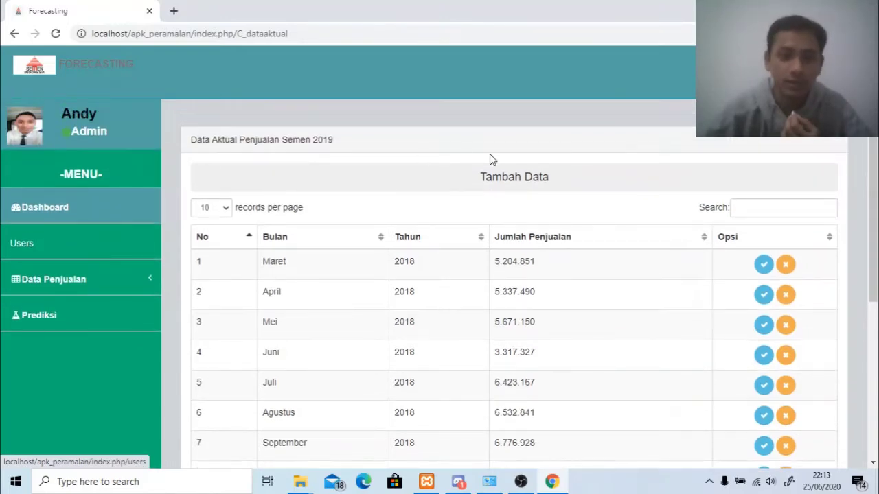
left_click(484, 180)
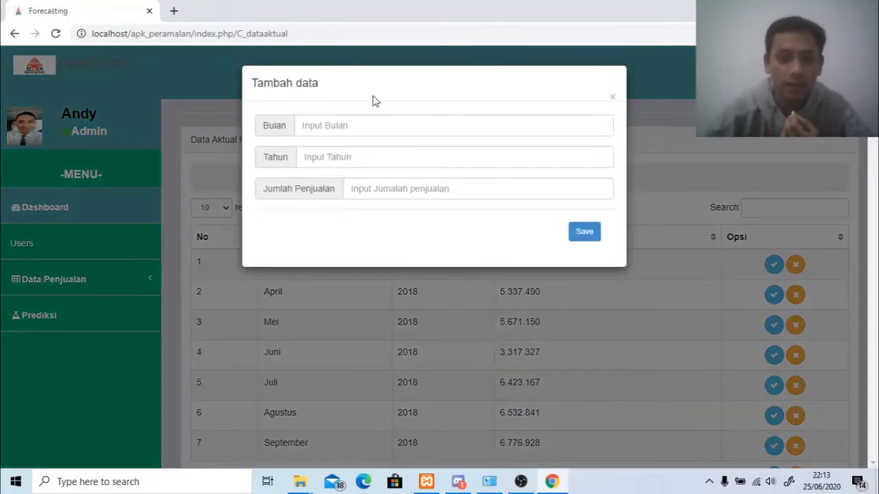
left_click(393, 130)
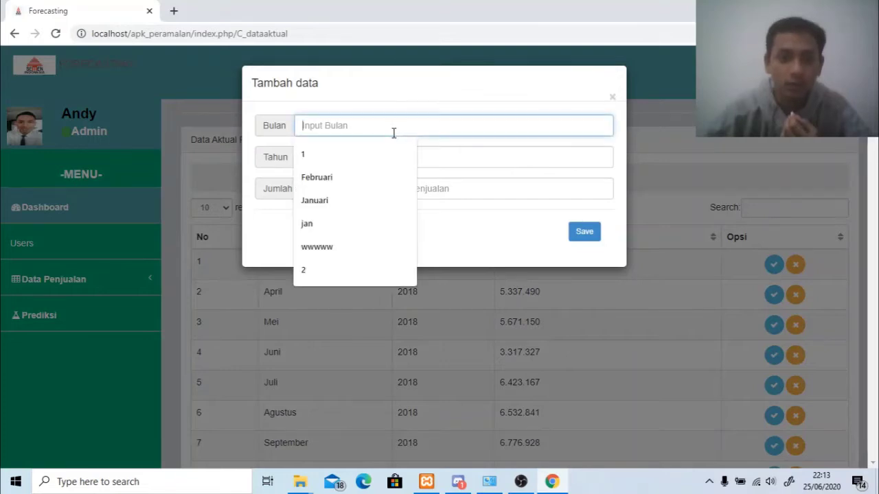
left_click(376, 163)
left_click(423, 162)
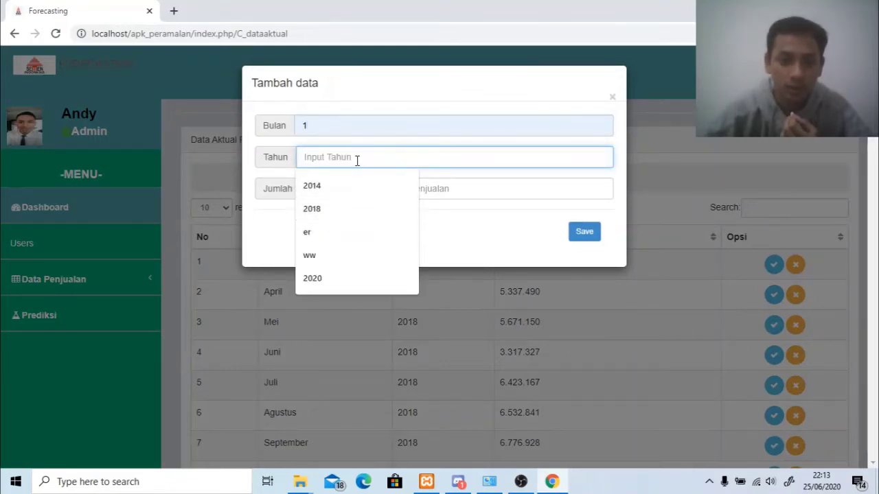
type("20")
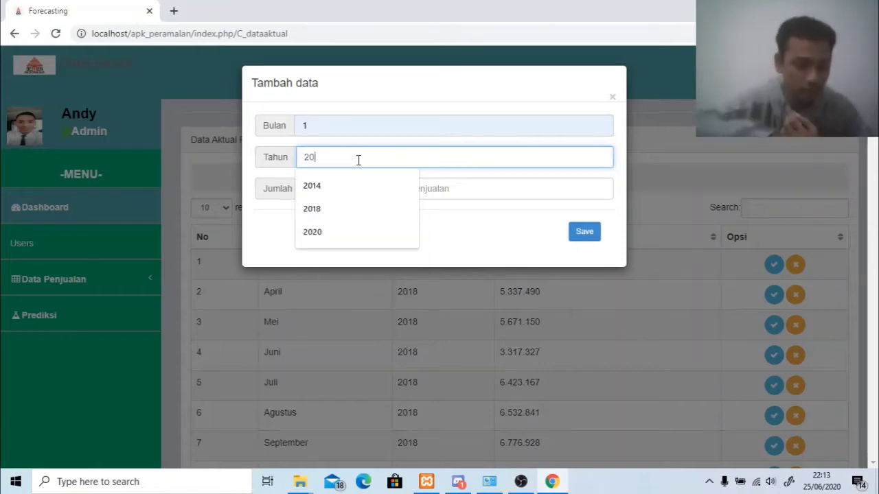
type("19")
left_click(375, 191)
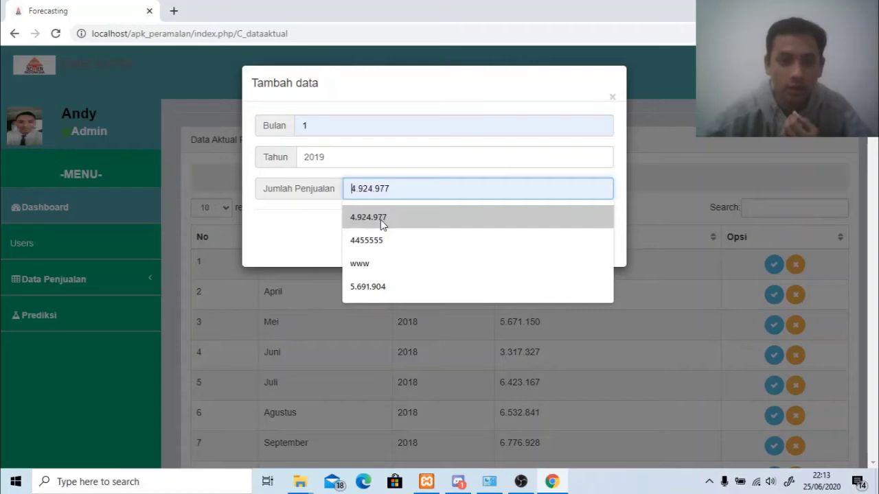
left_click(380, 219)
left_click(597, 237)
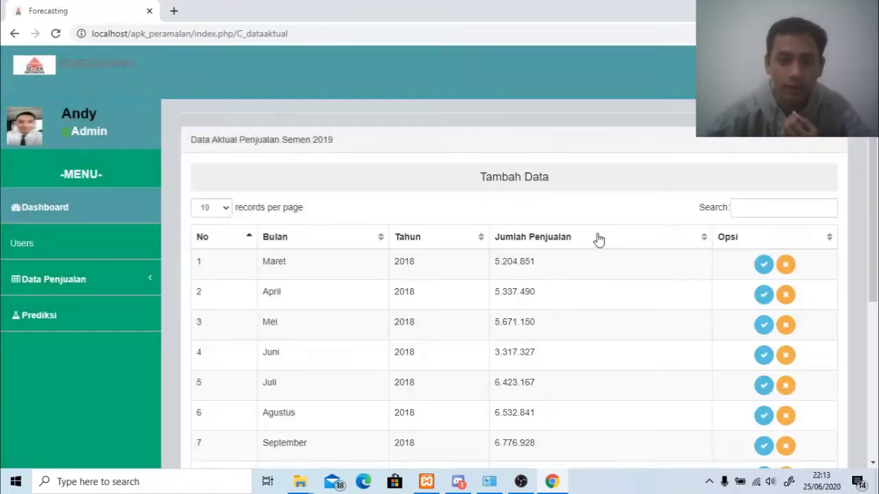
Reload the sales table and go to page 2 to find the new 2019 record.
scroll(594, 247, "down", 3)
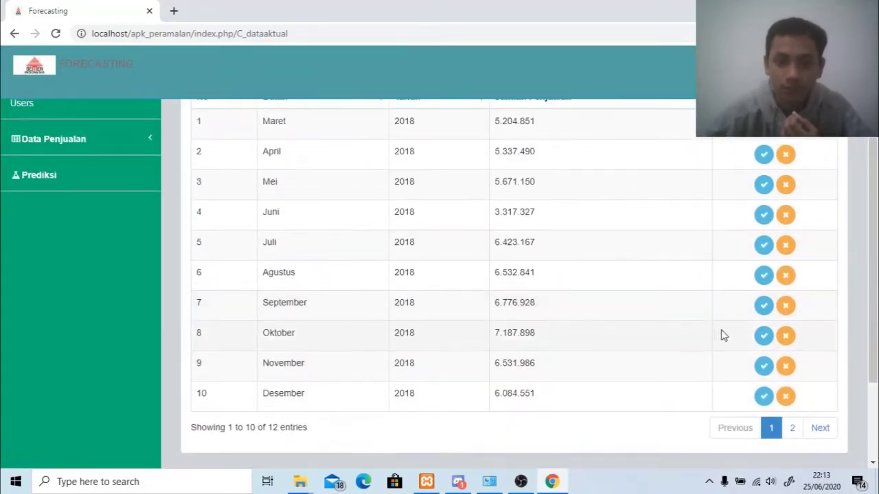
left_click(793, 368)
scroll(377, 223, "up", 2)
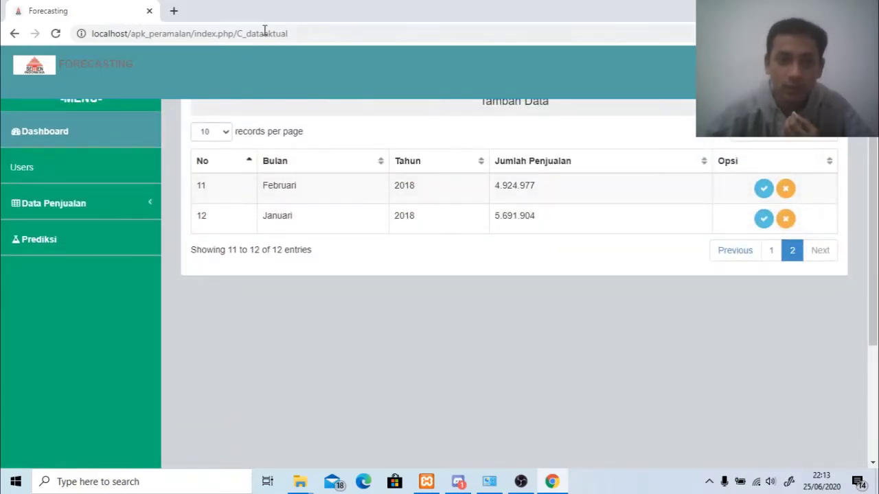
left_click(309, 35)
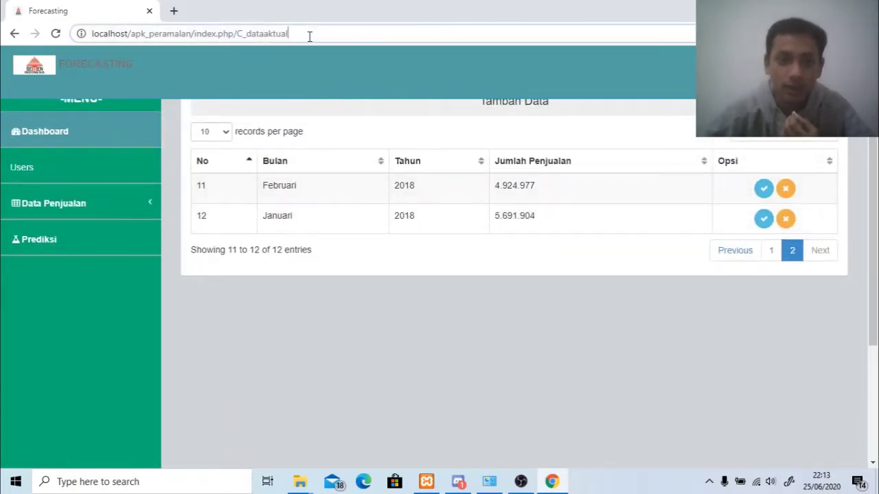
left_click(57, 34)
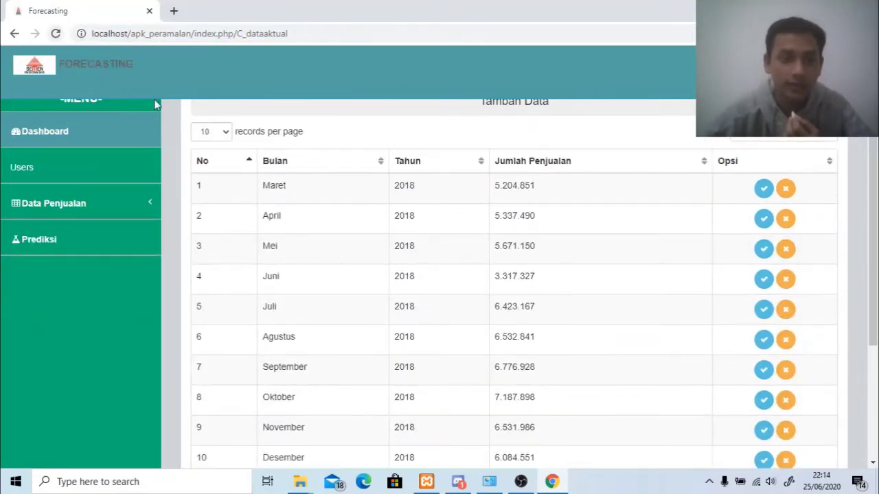
scroll(361, 253, "down", 3)
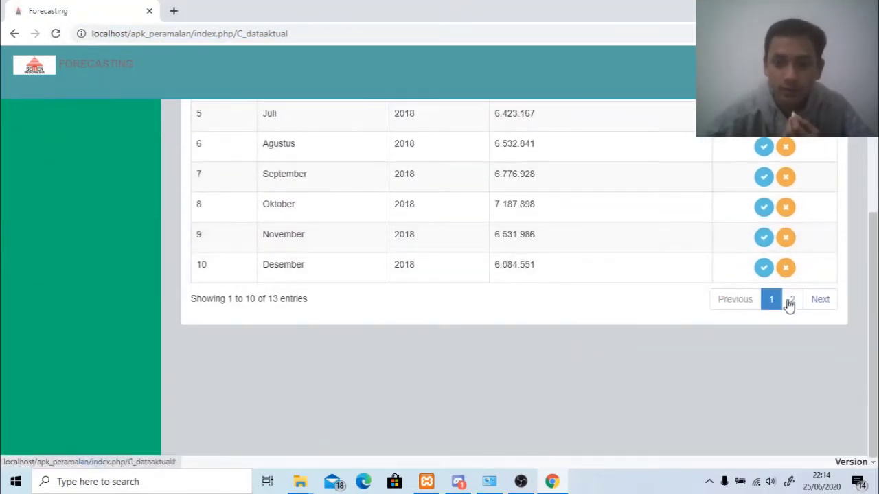
left_click(792, 300)
scroll(702, 303, "up", 3)
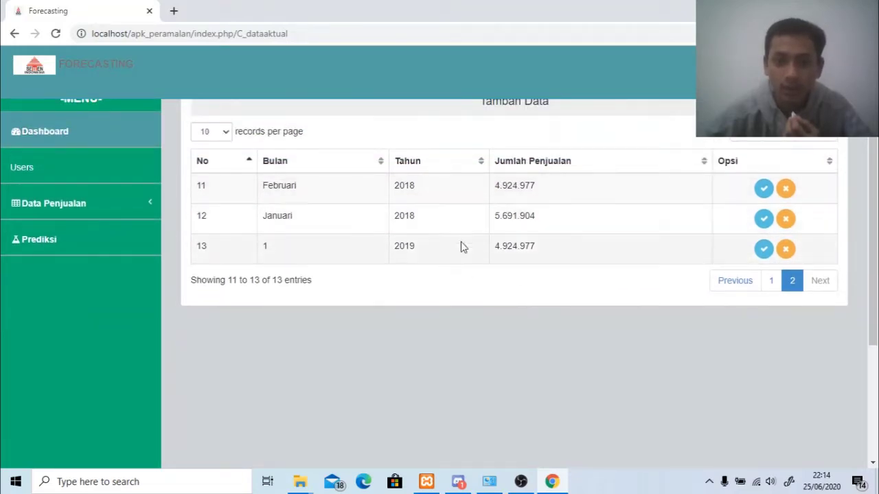
scroll(529, 255, "up", 2)
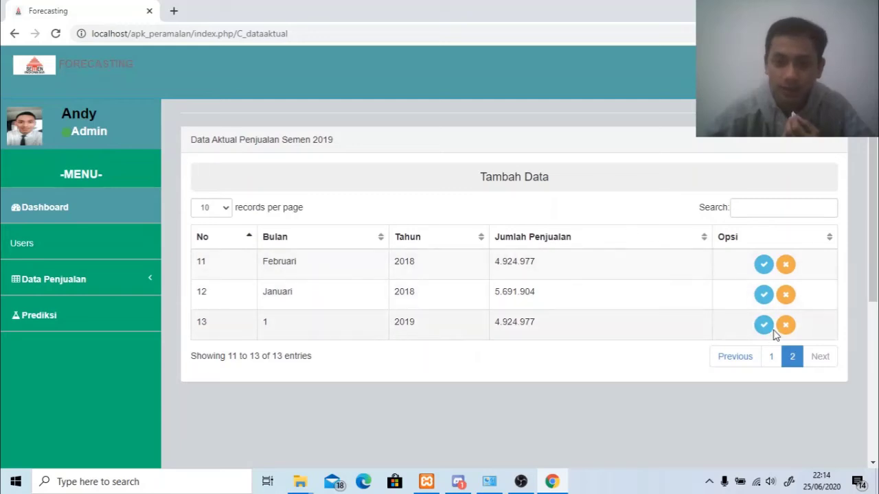
Change record 13's month from 1 to 5, save, and check page 2.
left_click(764, 325)
left_click(309, 181)
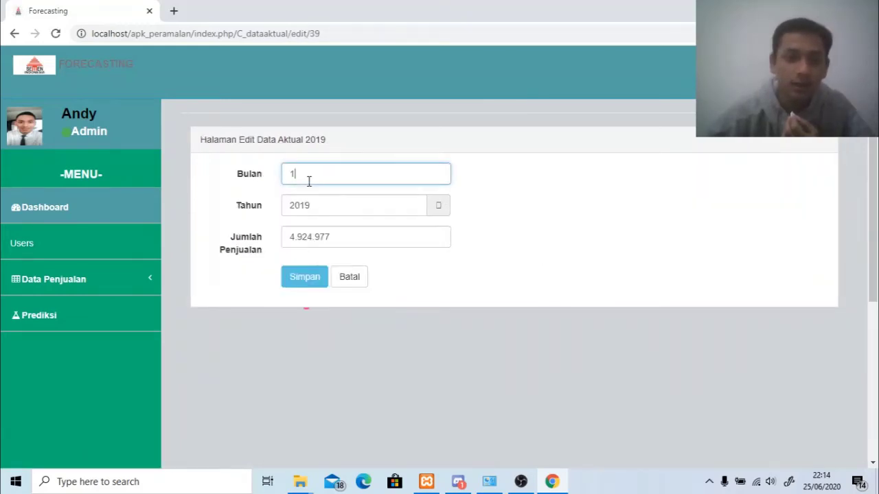
key("BackSpace")
type("5")
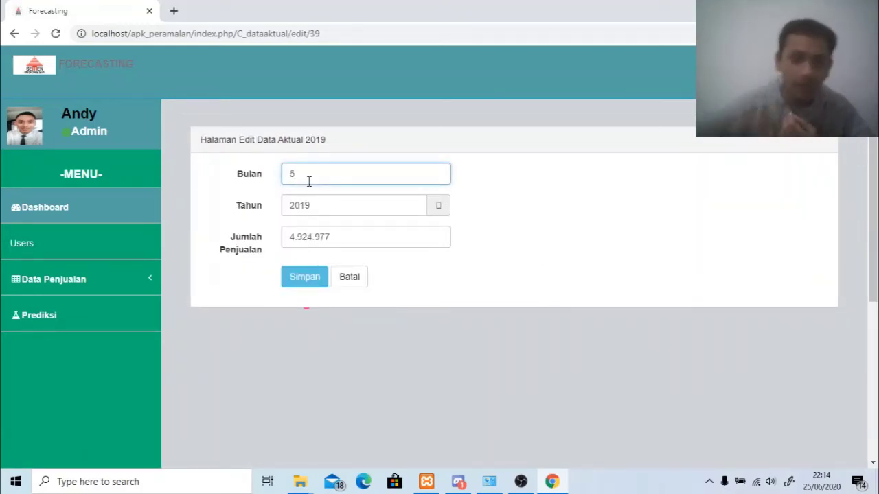
left_click(302, 276)
scroll(298, 285, "down", 4)
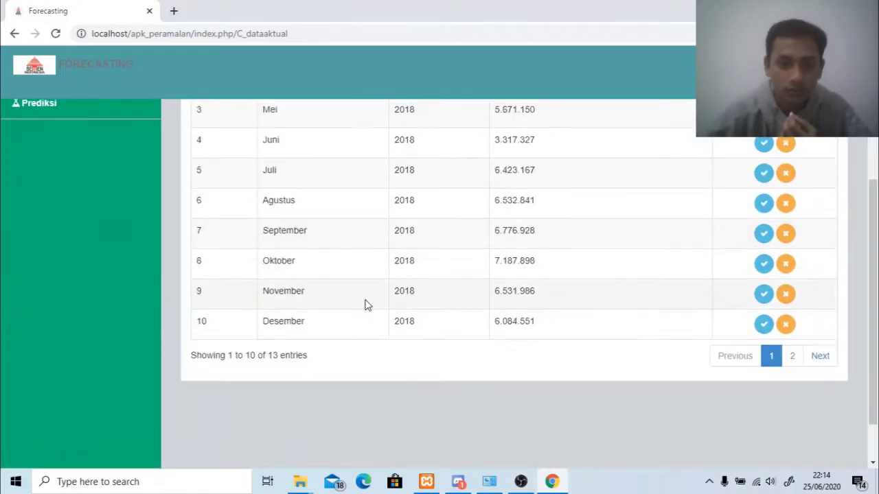
left_click(790, 300)
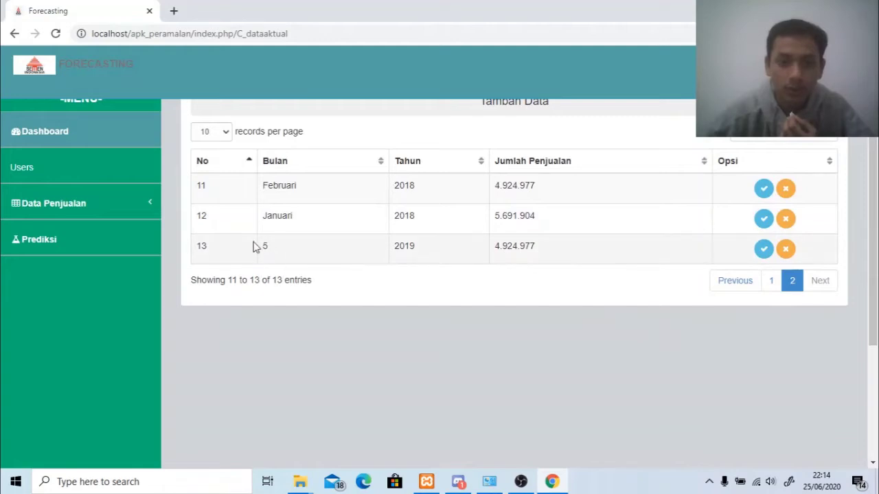
Delete the 2019 record in row 13 and confirm it's gone from page 2.
left_click(785, 248)
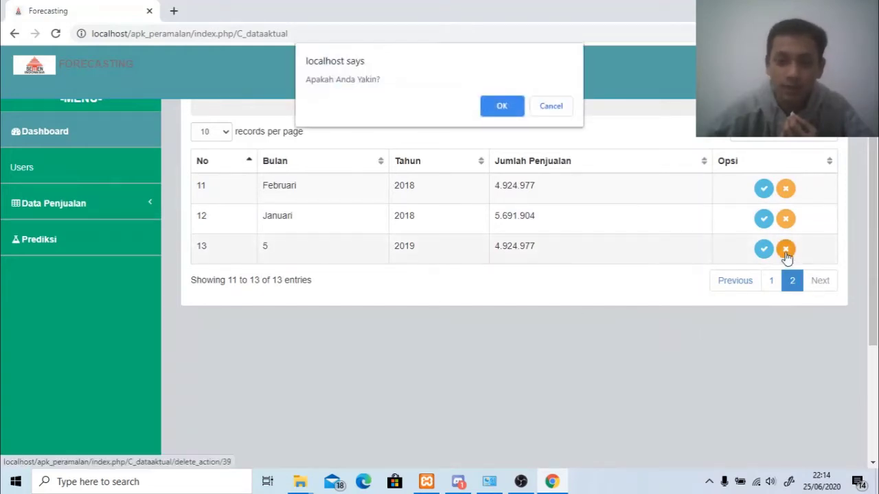
left_click(500, 105)
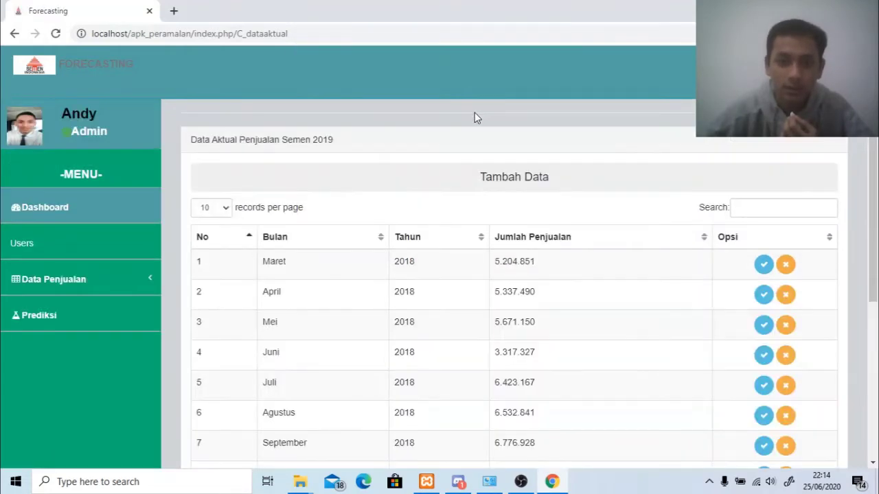
scroll(602, 348, "down", 3)
left_click(792, 298)
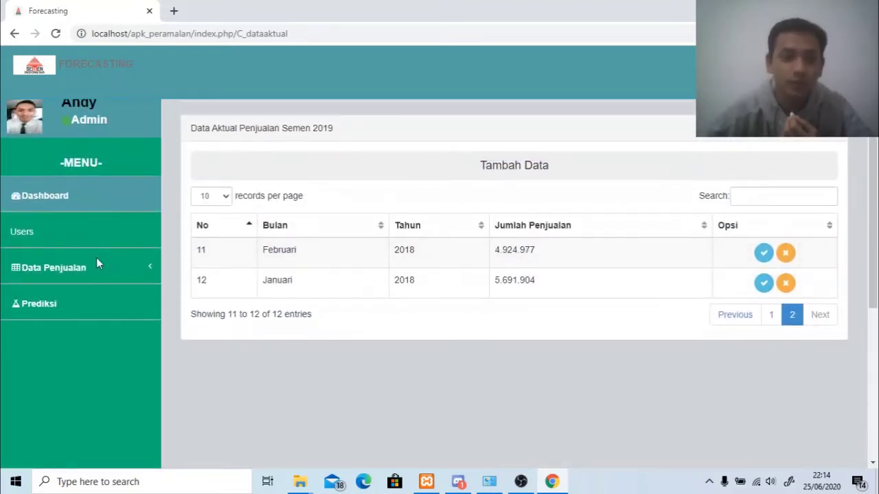
left_click(95, 260)
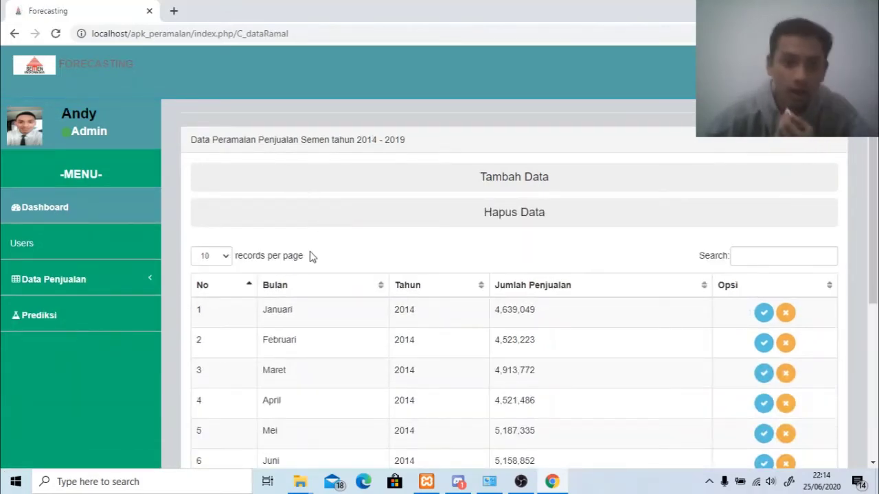
scroll(317, 247, "down", 2)
scroll(317, 248, "up", 2)
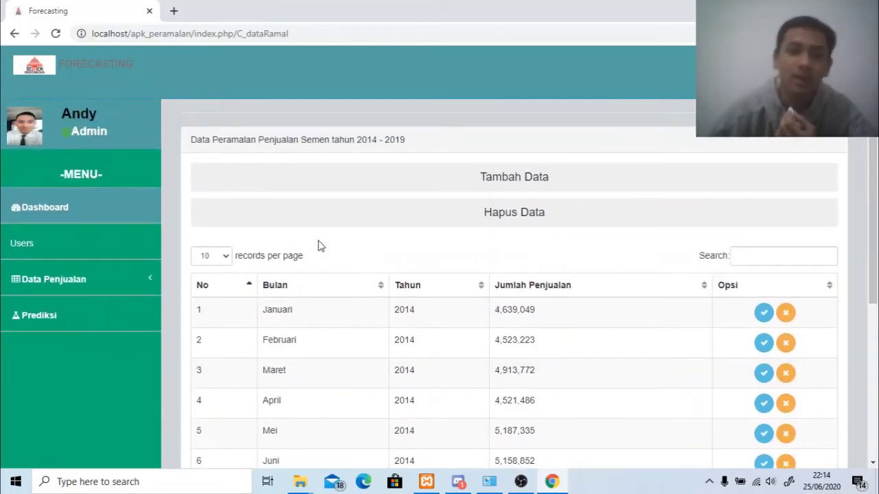
left_click(492, 187)
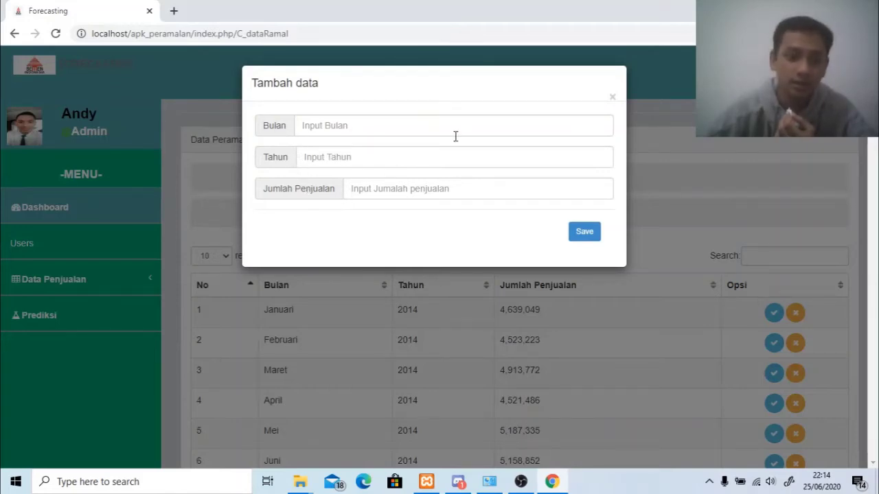
left_click(612, 102)
left_click(89, 277)
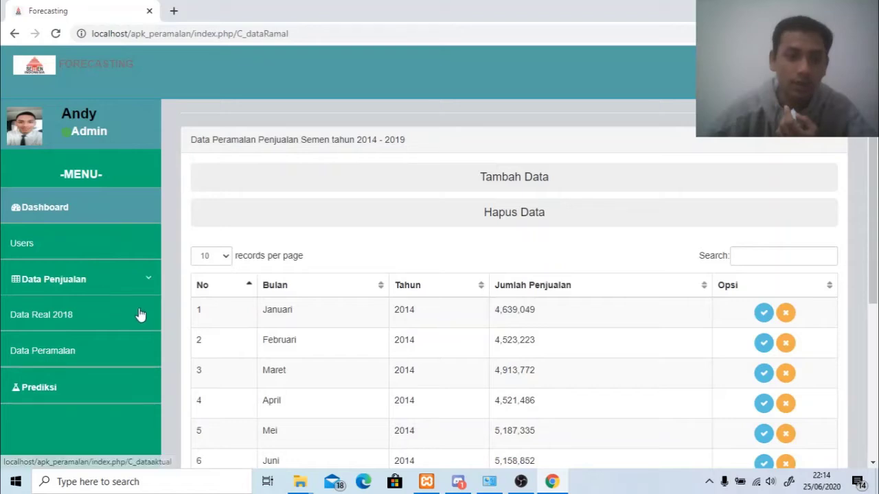
left_click(92, 349)
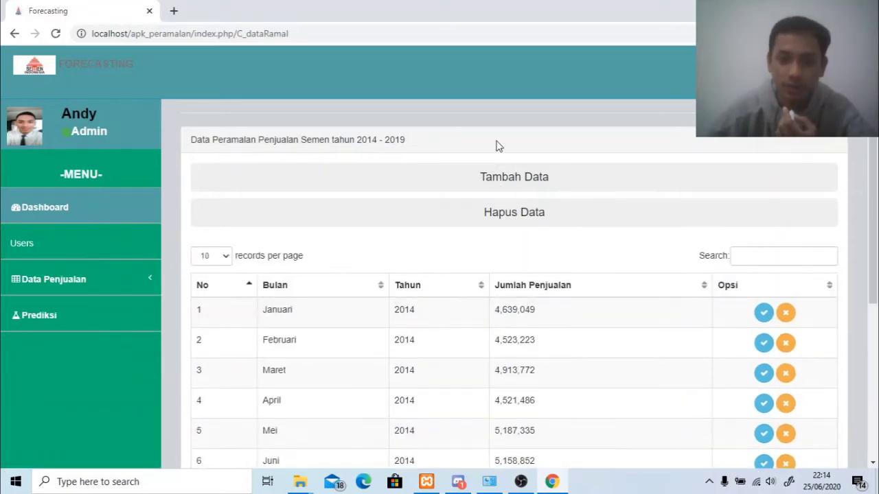
Clear all the forecast sales data.
left_click(510, 220)
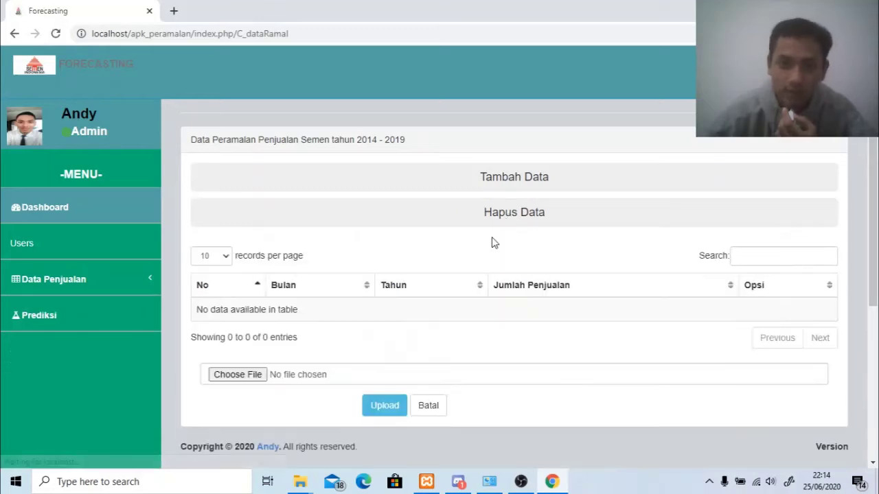
scroll(512, 309, "down", 1)
scroll(441, 252, "up", 1)
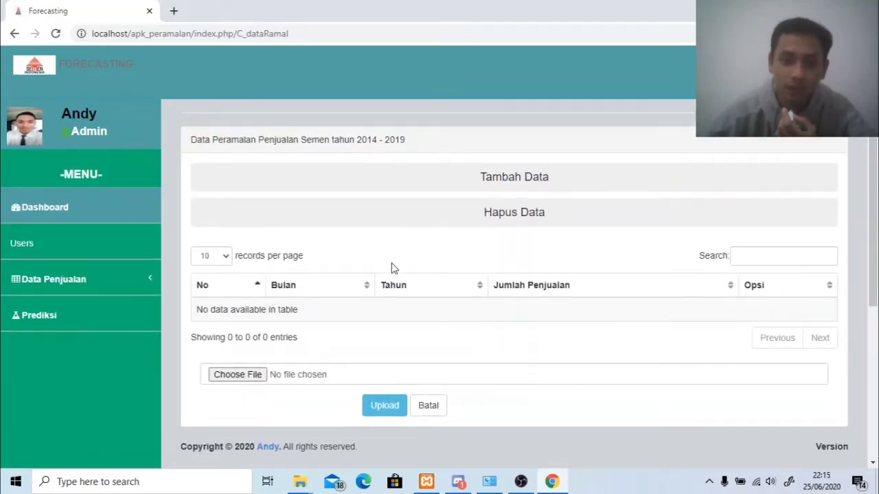
Add a forecast record with month 1, year 2014, sales 4.924.977.
left_click(472, 175)
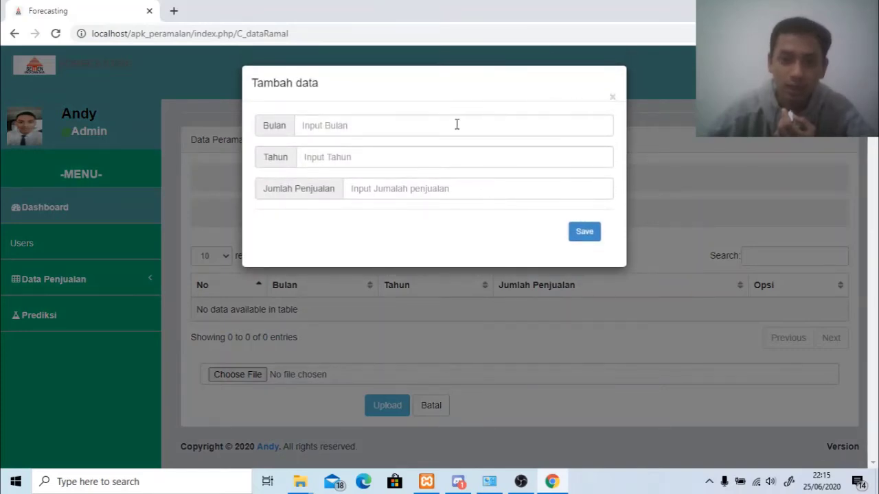
left_click(471, 130)
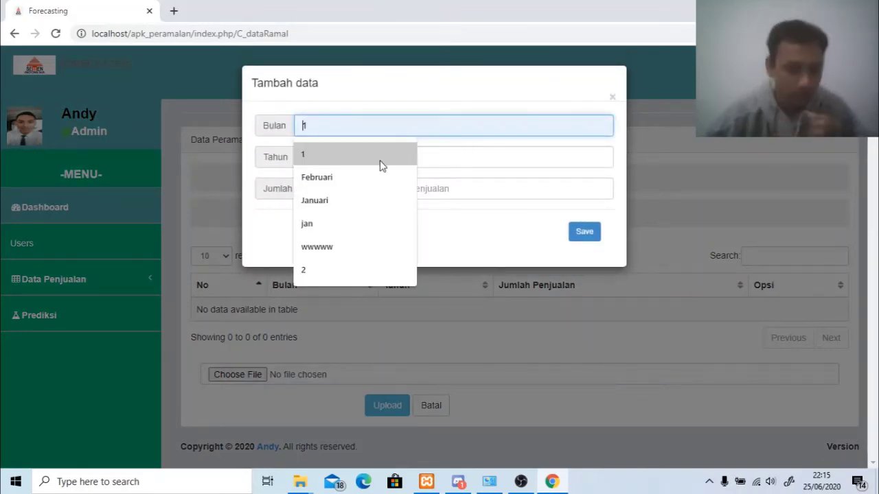
left_click(360, 157)
left_click(360, 158)
left_click(327, 183)
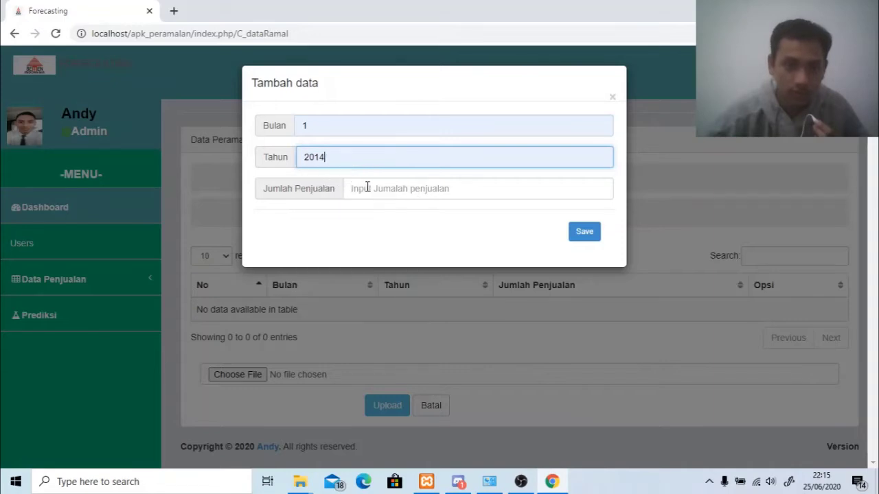
left_click(366, 187)
left_click(377, 217)
left_click(575, 236)
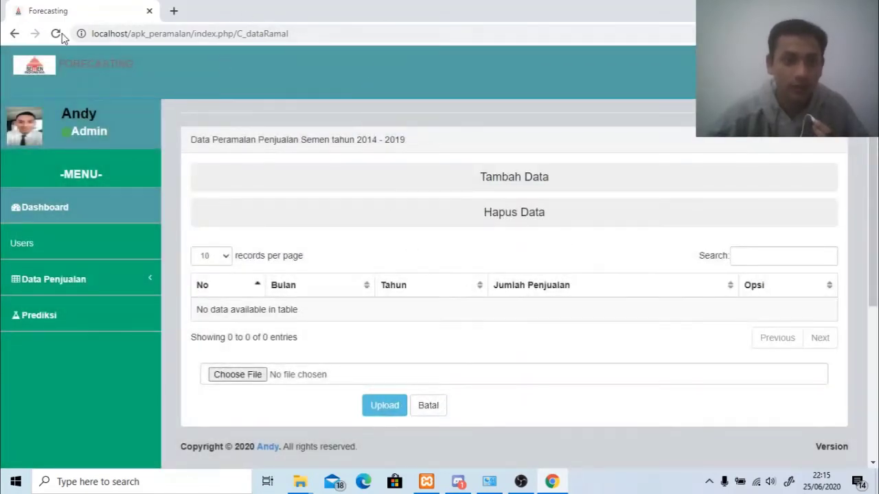
Reload and delete the remaining 2014 record, leaving the table with 0 entries.
left_click(56, 33)
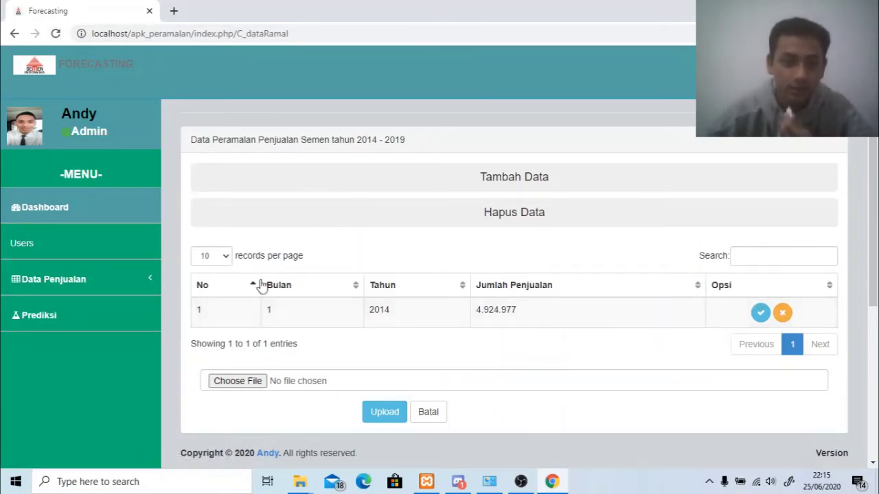
left_click(783, 314)
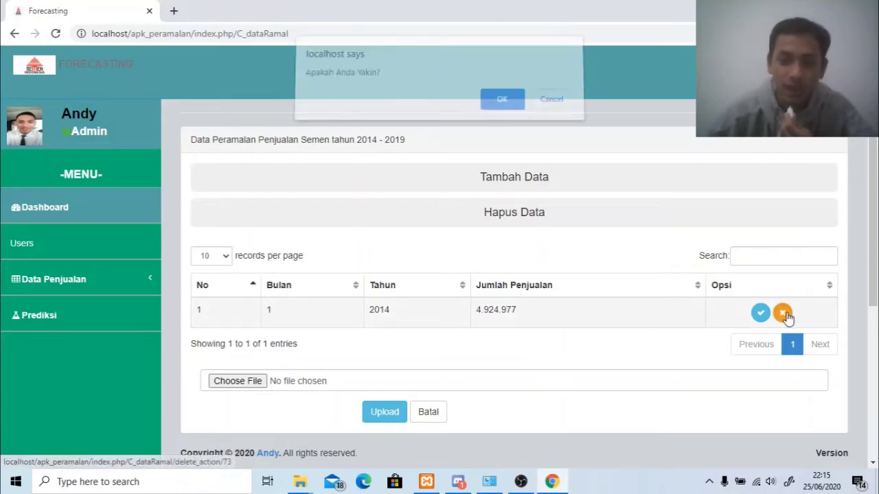
left_click(500, 104)
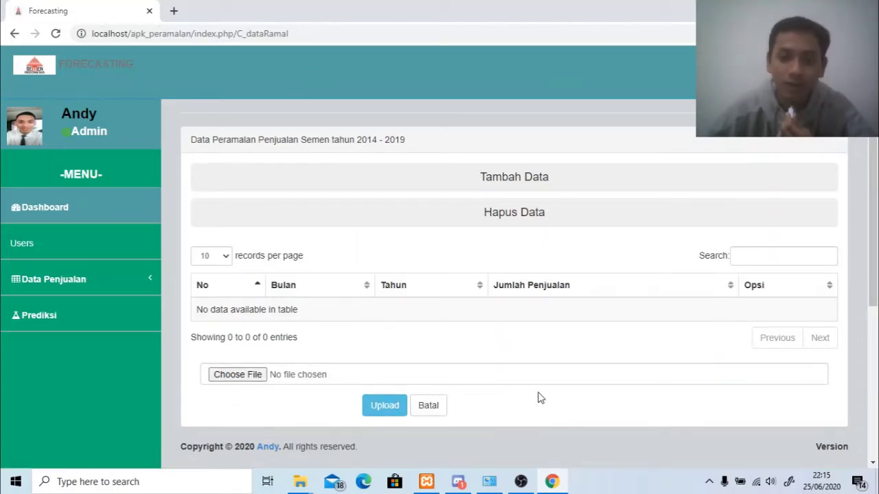
Choose data.xlsx from C:\xampp\htdocs\apk_peramalan\excel and upload it.
left_click(261, 375)
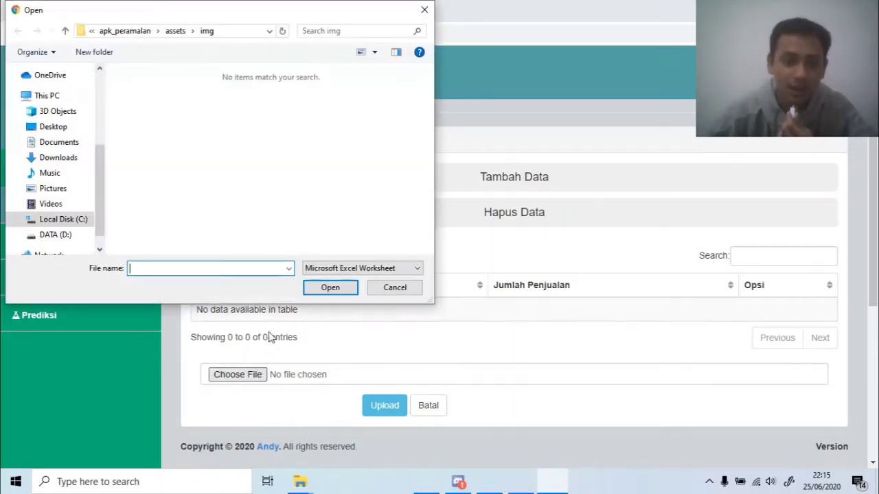
left_click(46, 219)
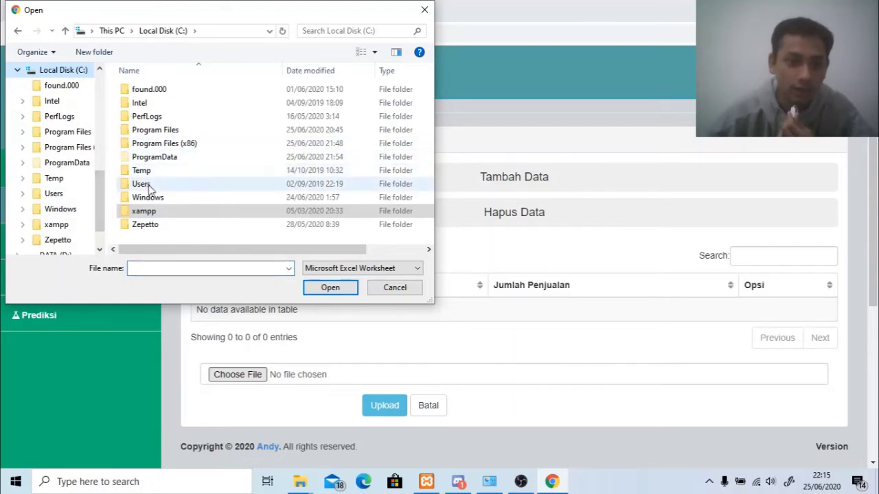
double_click(144, 210)
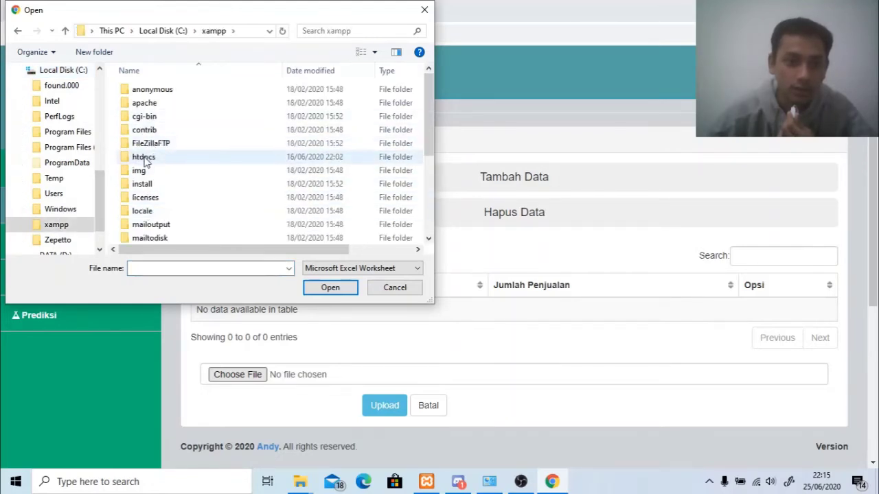
double_click(143, 156)
double_click(141, 90)
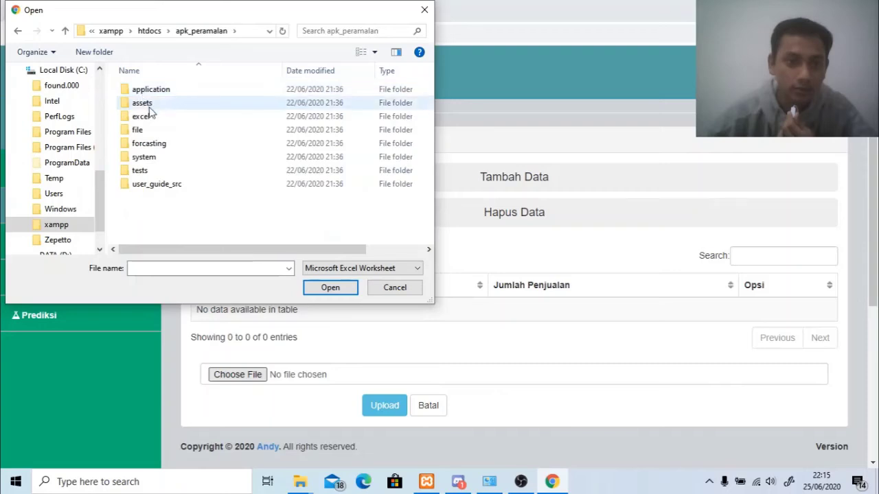
double_click(142, 144)
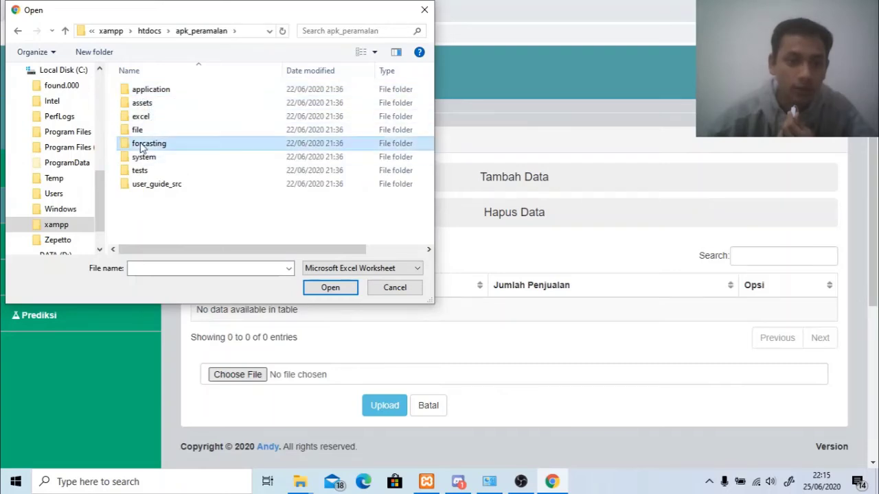
left_click(19, 32)
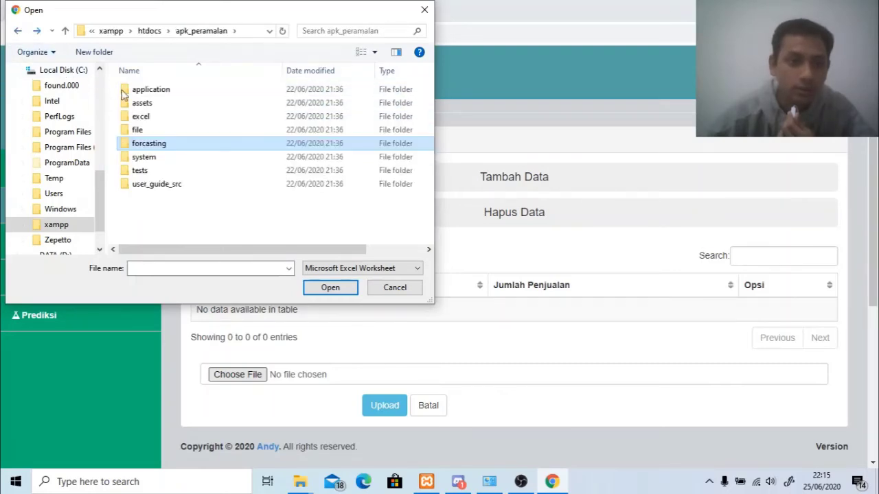
double_click(147, 116)
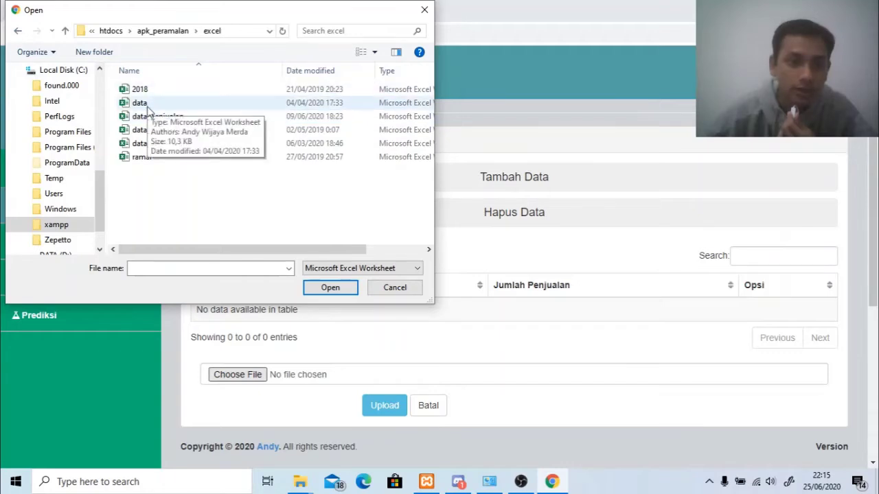
left_click(143, 102)
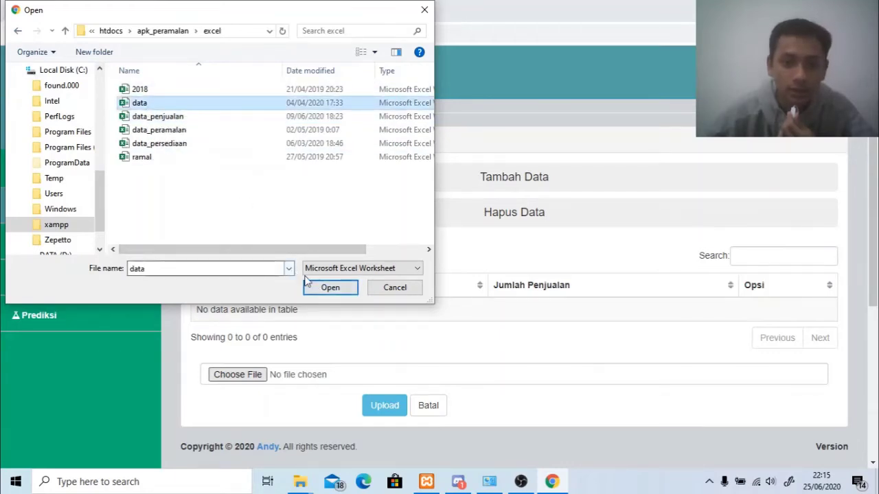
left_click(343, 291)
left_click(385, 406)
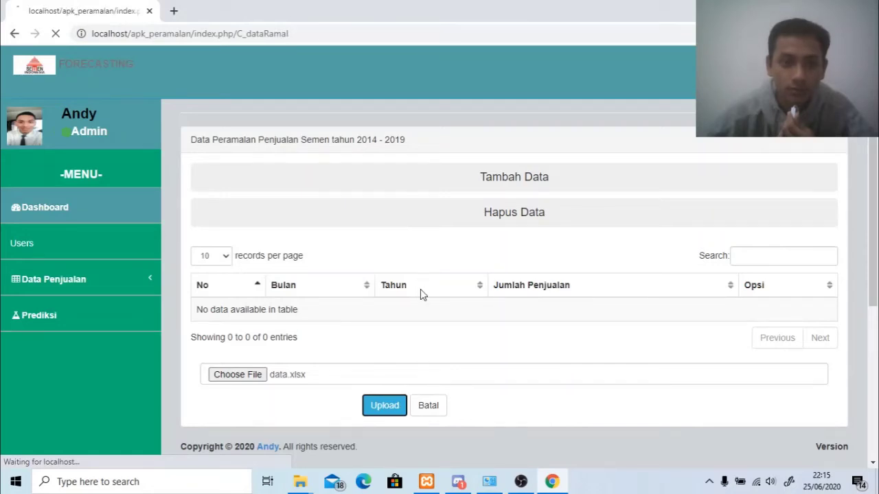
Check page 8 of the 72 uploaded entries, then go to the Prediksi page.
scroll(425, 296, "down", 2)
scroll(442, 299, "down", 2)
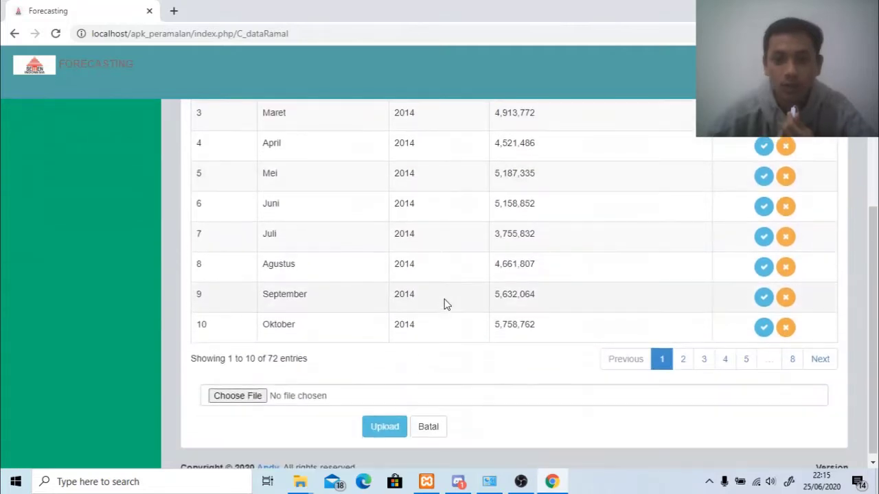
left_click(791, 359)
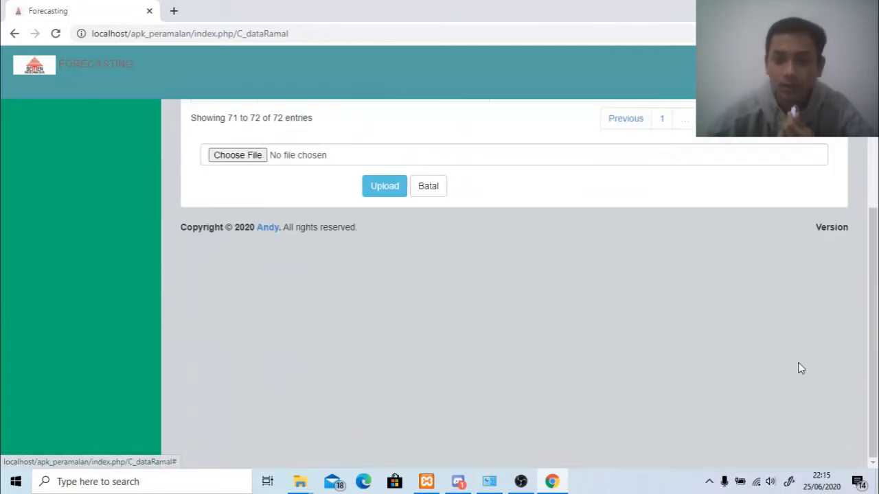
scroll(624, 331, "up", 3)
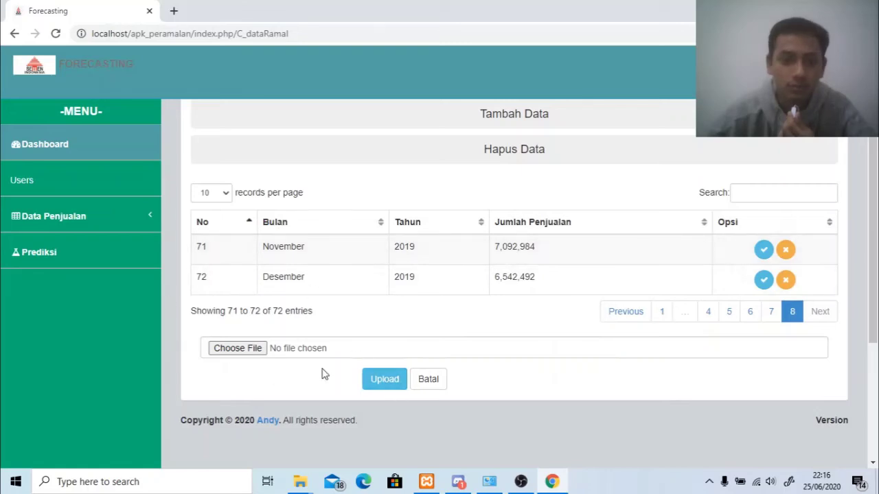
left_click(66, 259)
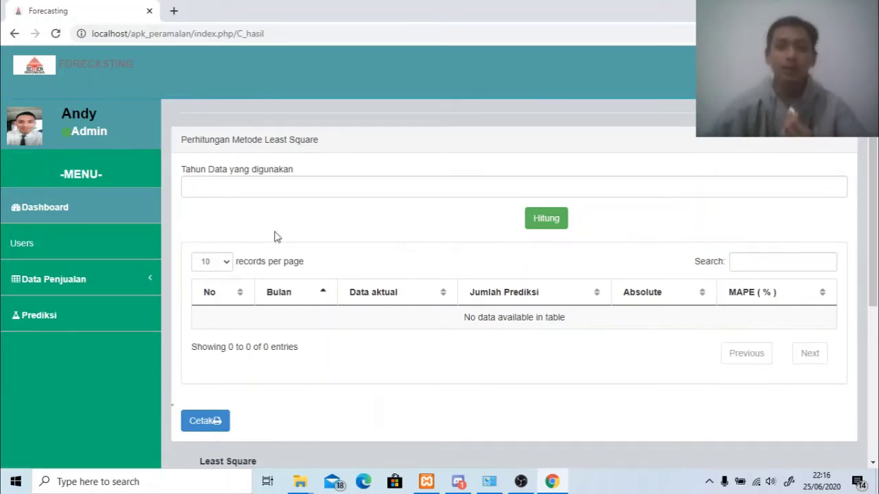
left_click(262, 181)
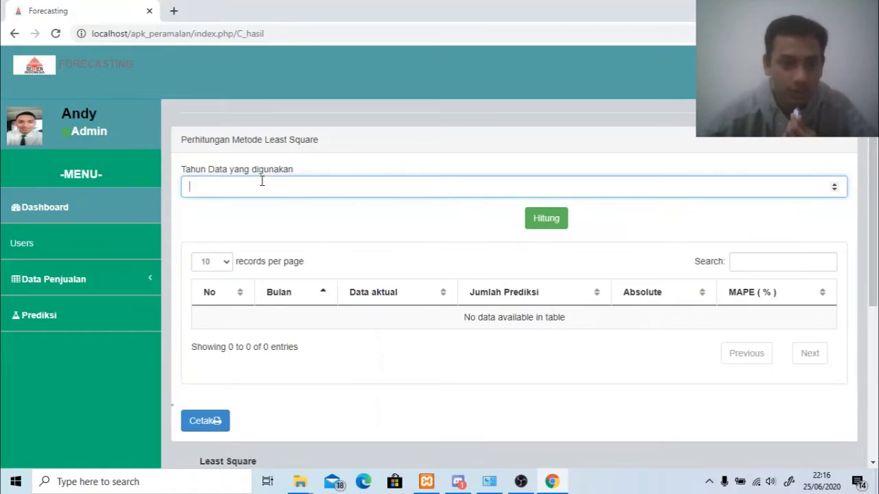
left_click(90, 282)
left_click(85, 350)
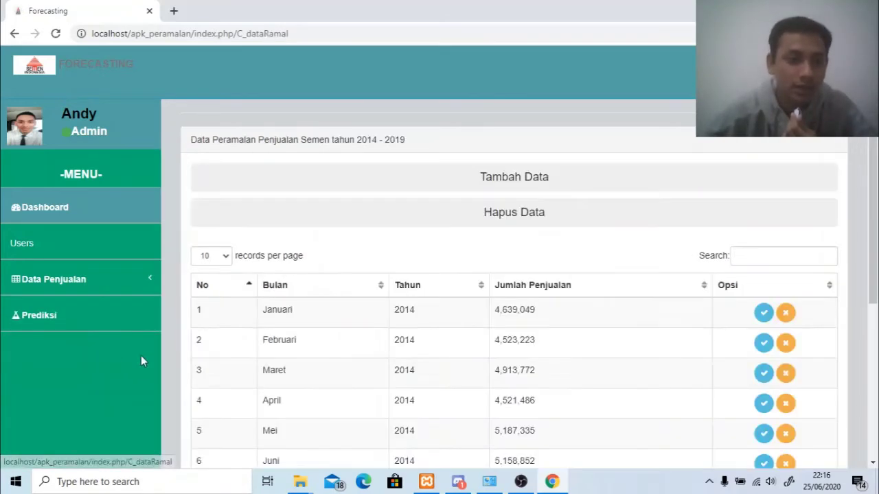
scroll(371, 300, "down", 2)
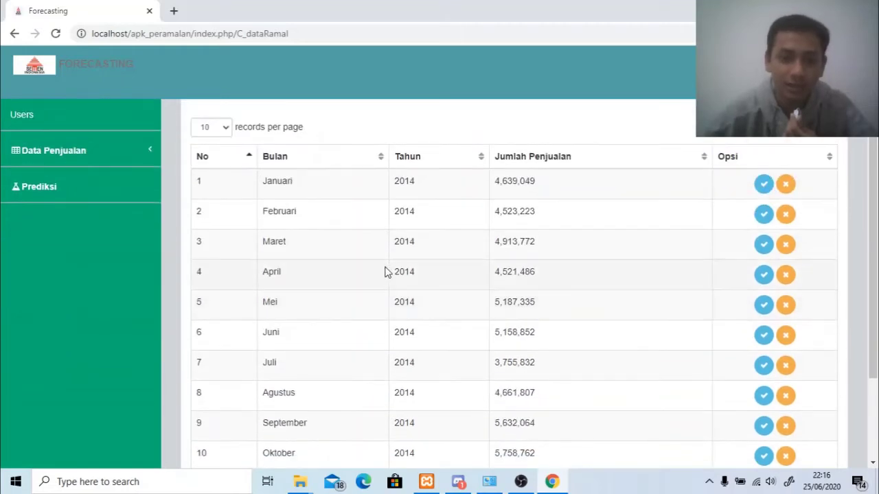
scroll(386, 271, "up", 2)
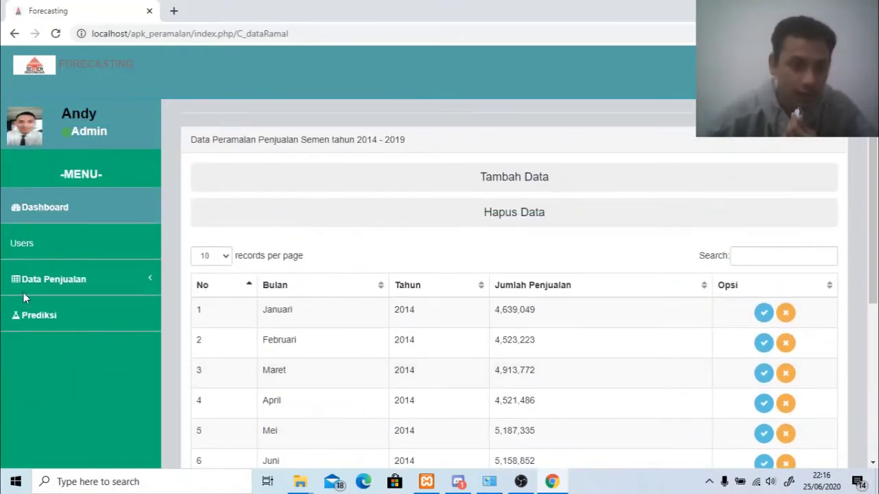
left_click(114, 277)
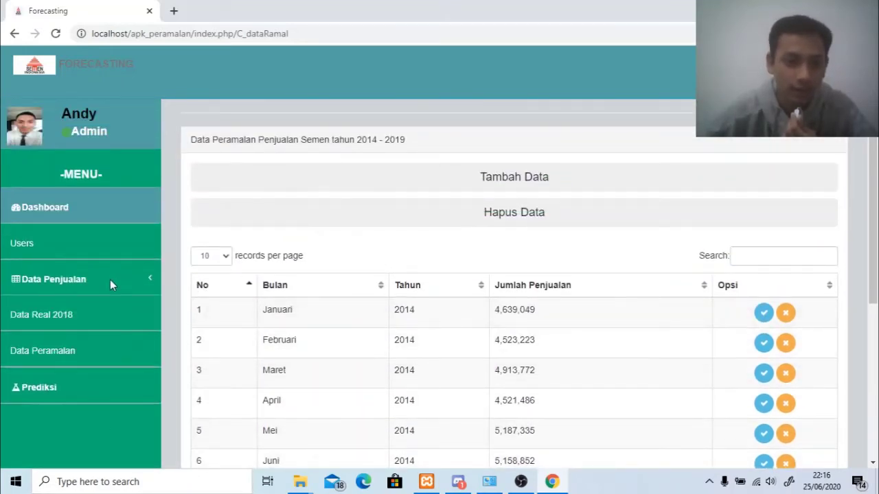
left_click(75, 348)
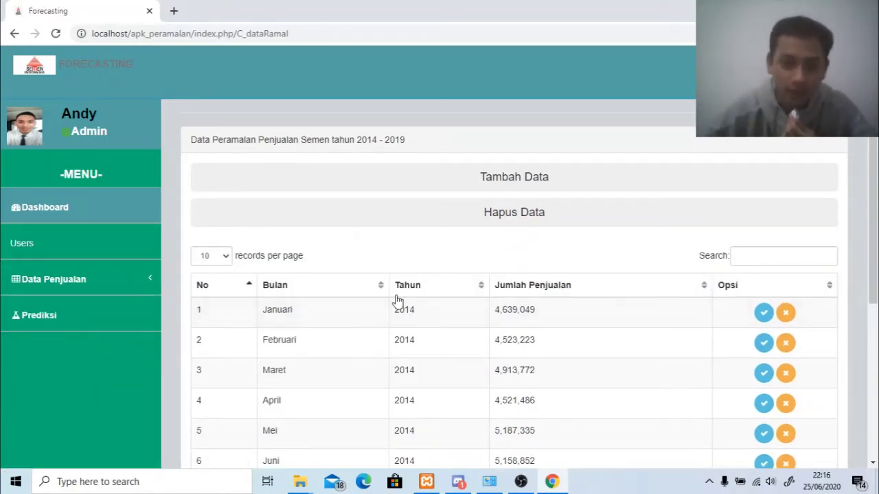
scroll(394, 246, "down", 2)
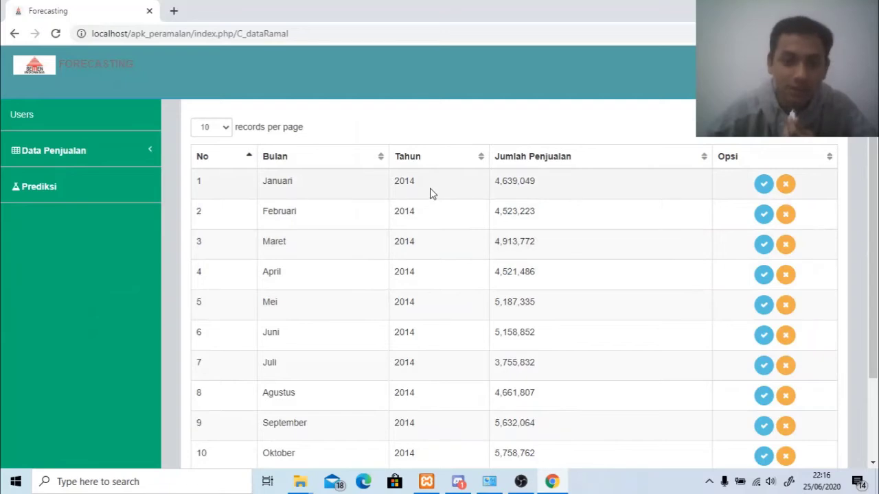
scroll(419, 206, "down", 2)
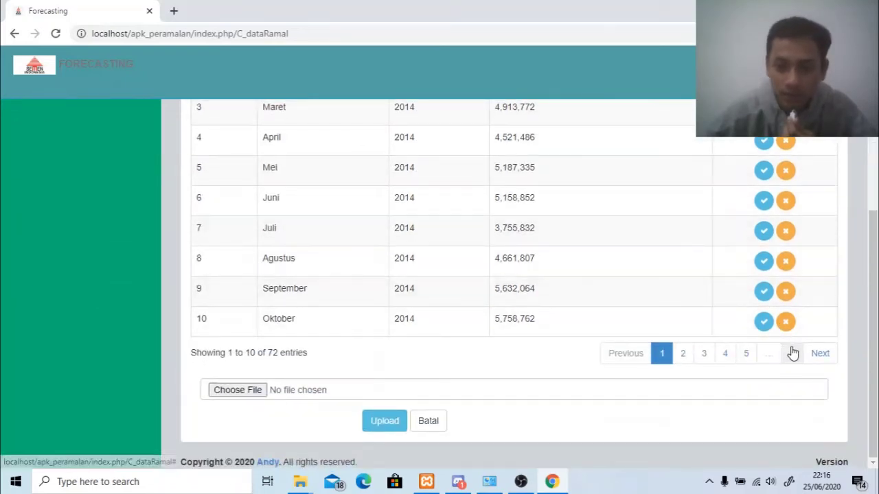
left_click(787, 357)
scroll(499, 326, "up", 3)
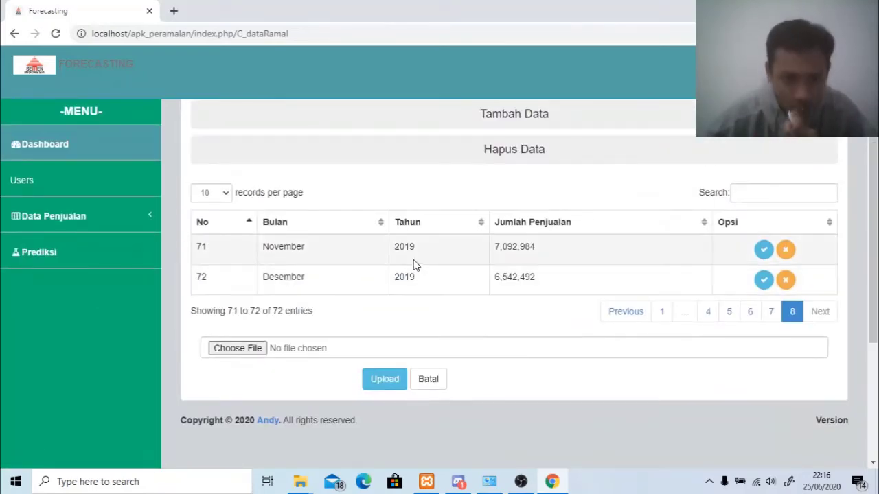
left_click(122, 253)
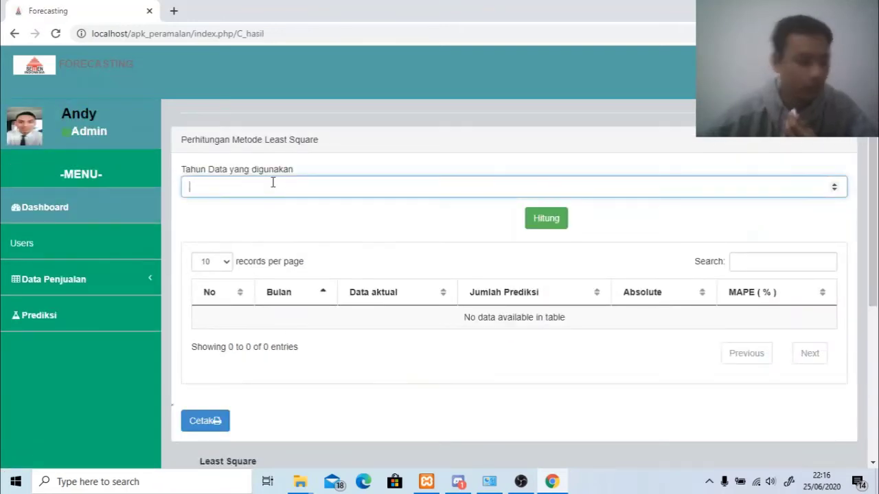
Enter year 2014 and calculate the Least Square forecast.
type("204")
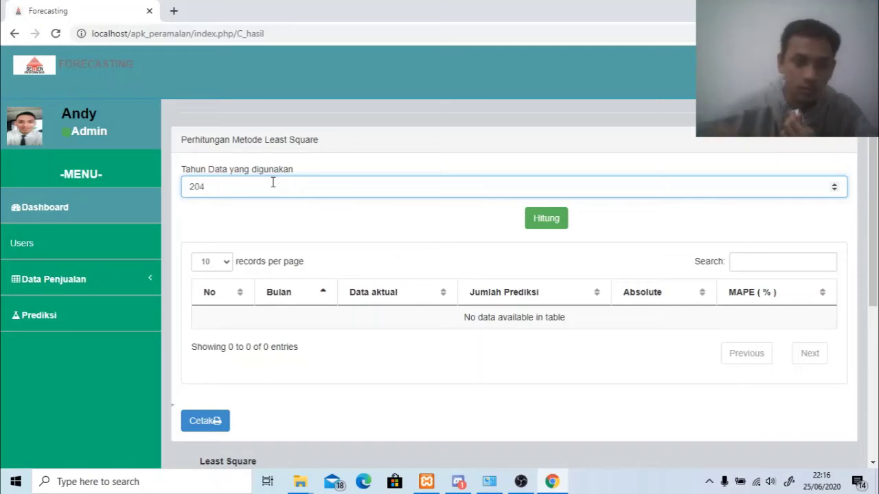
key("BackSpace")
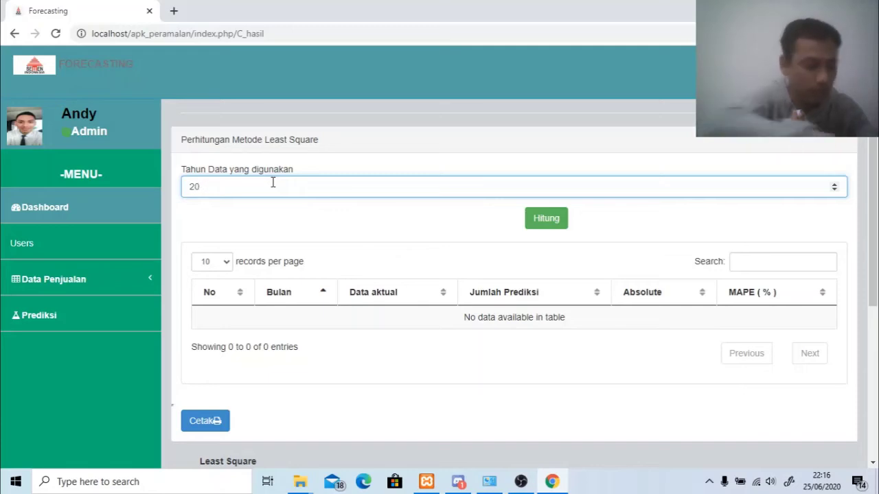
type("12")
key("BackSpace")
type("4")
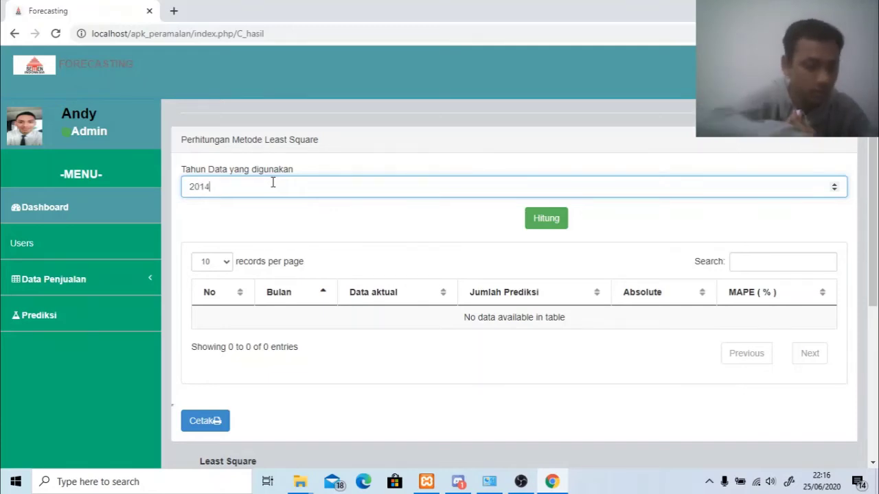
left_click(547, 218)
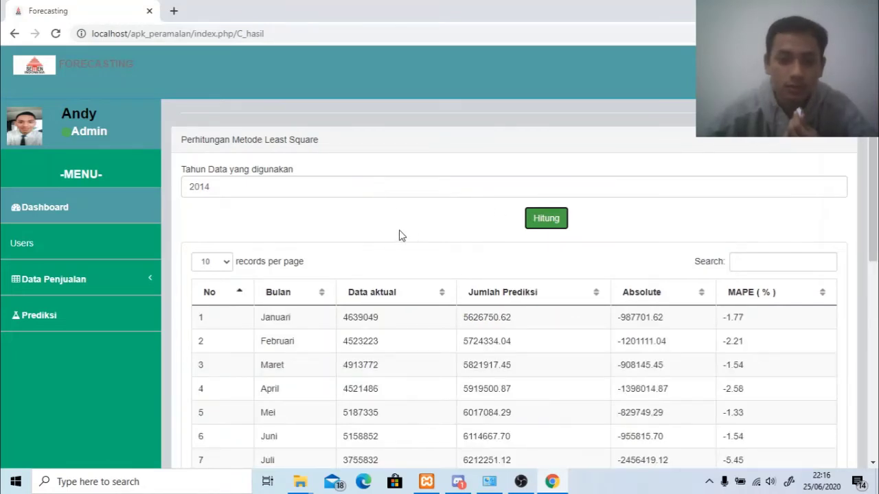
Scroll through the 2014 results: monthly actual data, predictions, absolute error and MAPE.
scroll(421, 237, "down", 1)
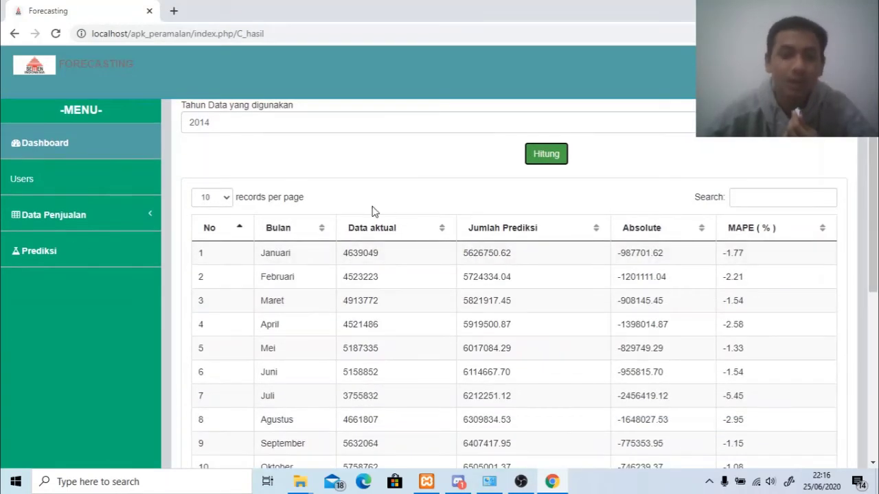
scroll(294, 230, "down", 2)
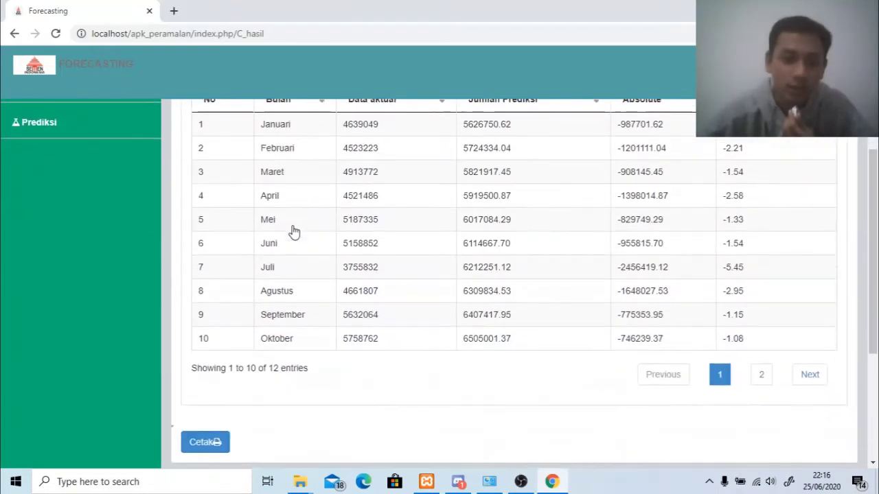
scroll(294, 231, "up", 2)
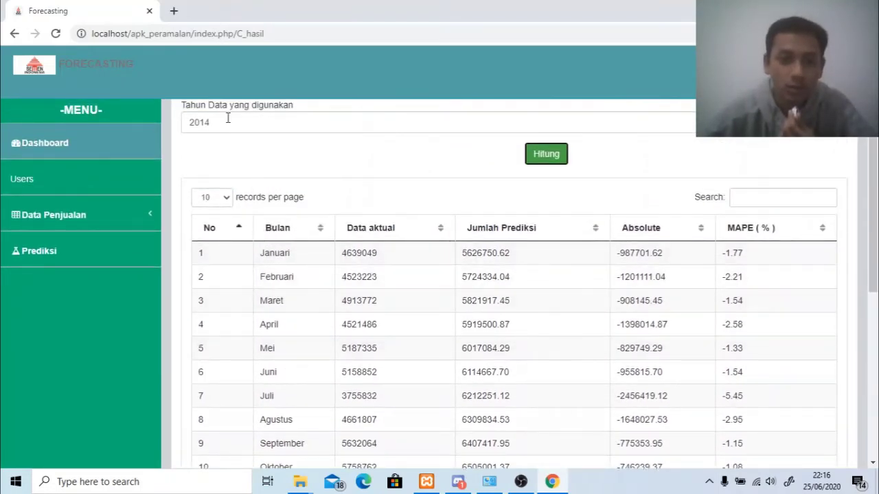
scroll(302, 179, "down", 1)
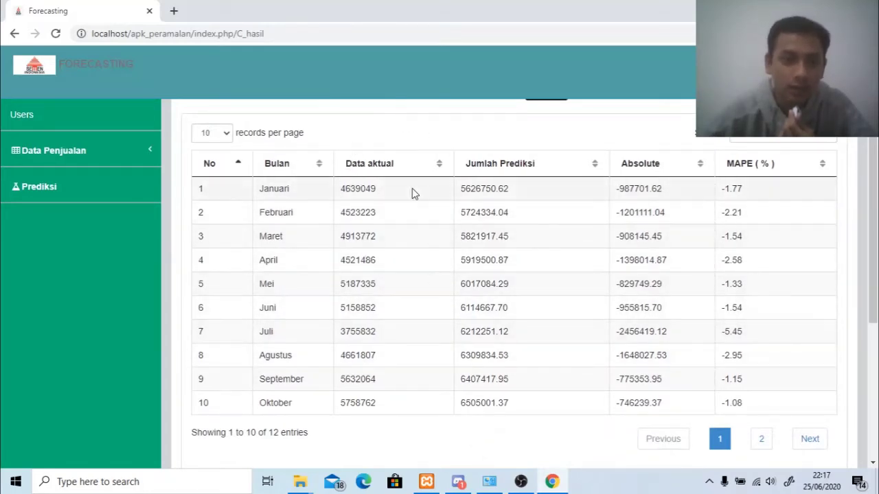
scroll(398, 181, "up", 1)
scroll(249, 187, "down", 1)
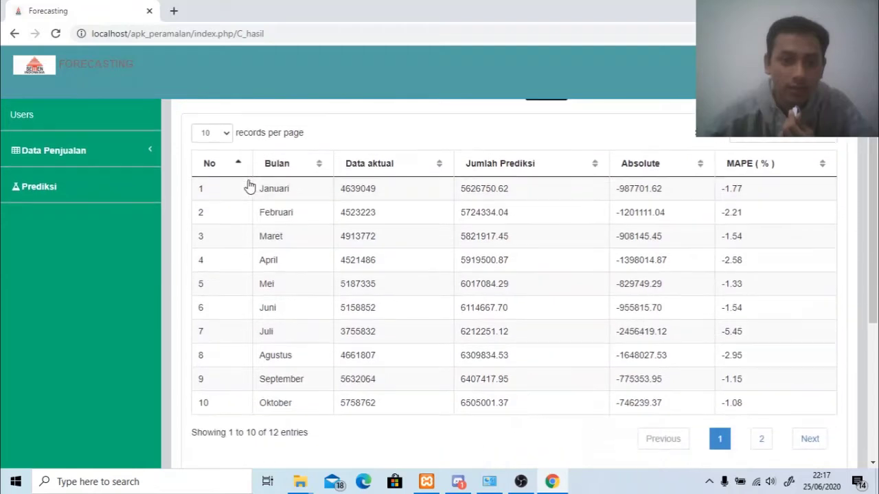
Review the stored 2014 monthly sales in Data Peramalan, then return to the Prediksi page.
left_click(113, 151)
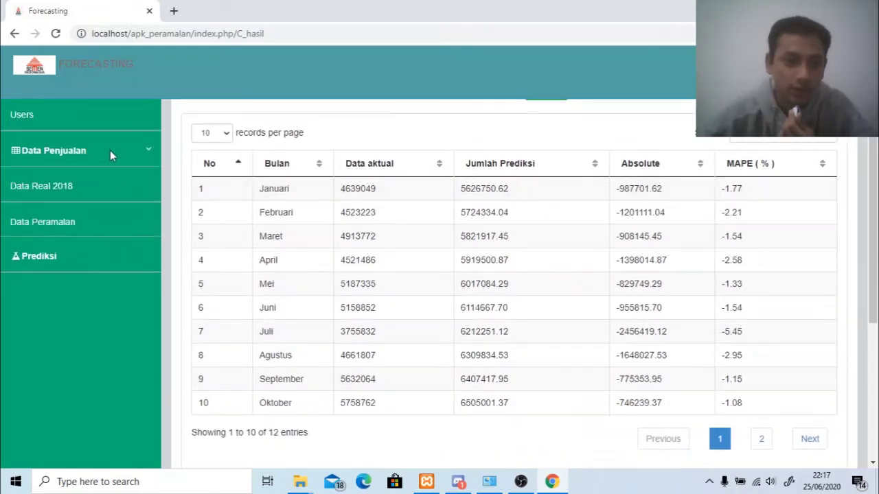
left_click(81, 226)
scroll(293, 331, "down", 2)
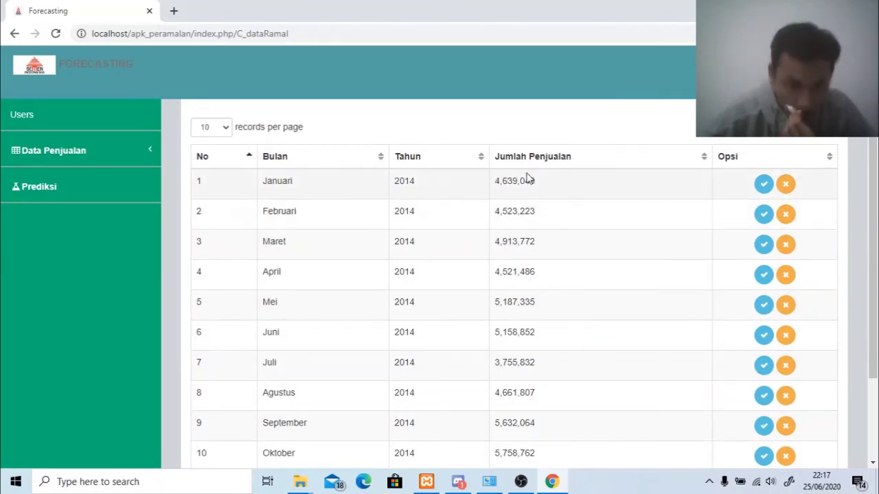
left_click(92, 190)
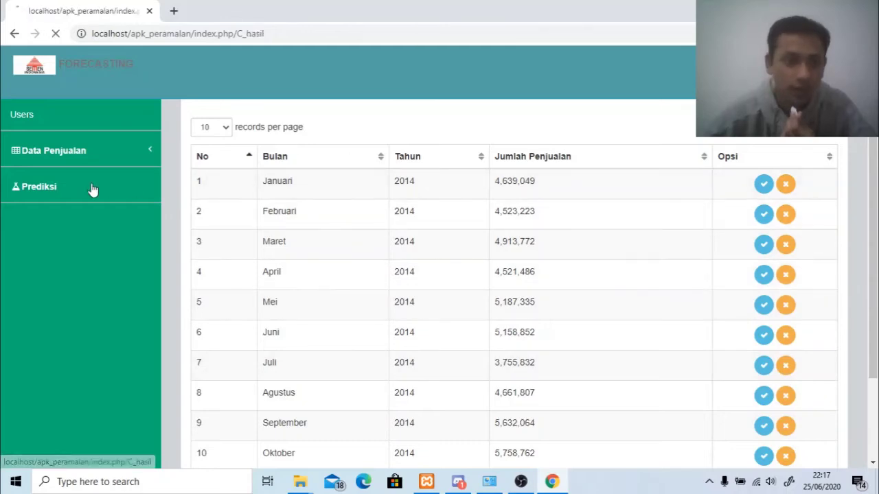
Run the Least Square calculation using 2014 as the data year.
left_click(340, 180)
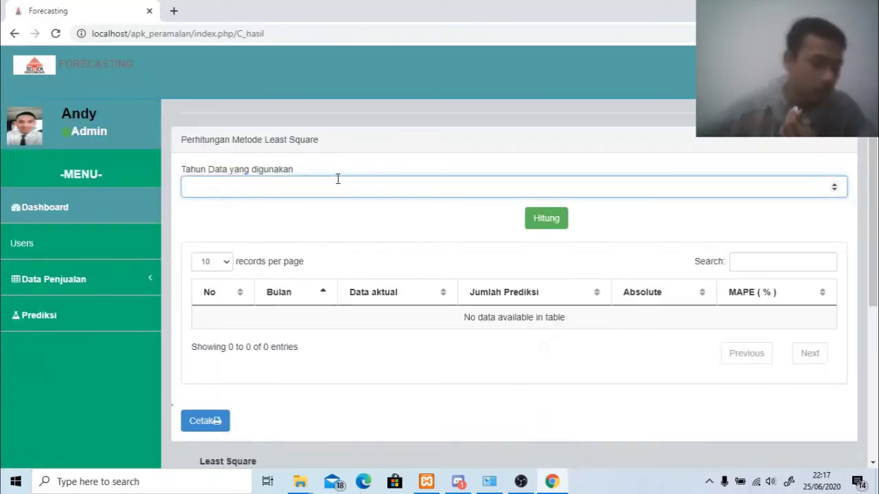
type("2014")
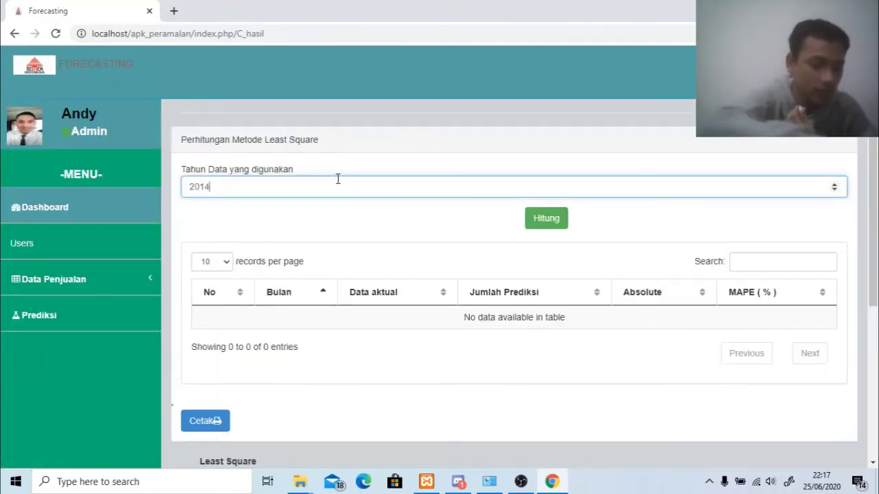
left_click(547, 225)
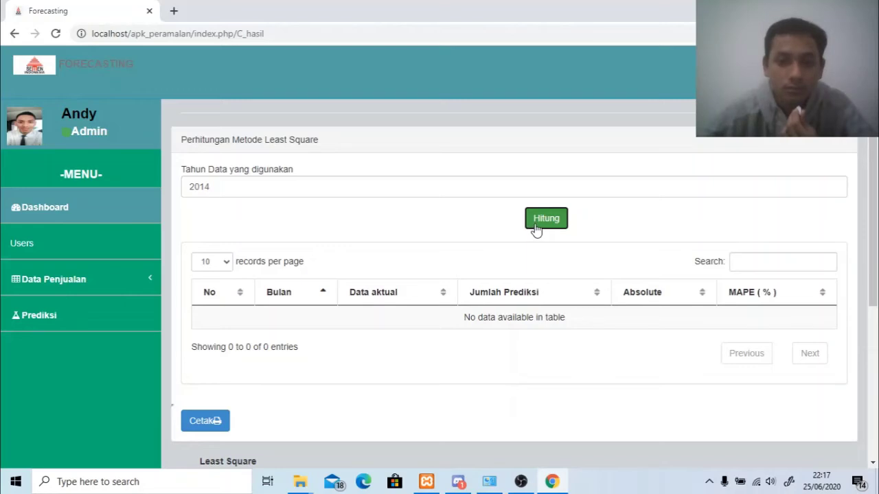
Review all 12 monthly 2014 results, including November and December on page 2.
scroll(526, 233, "down", 2)
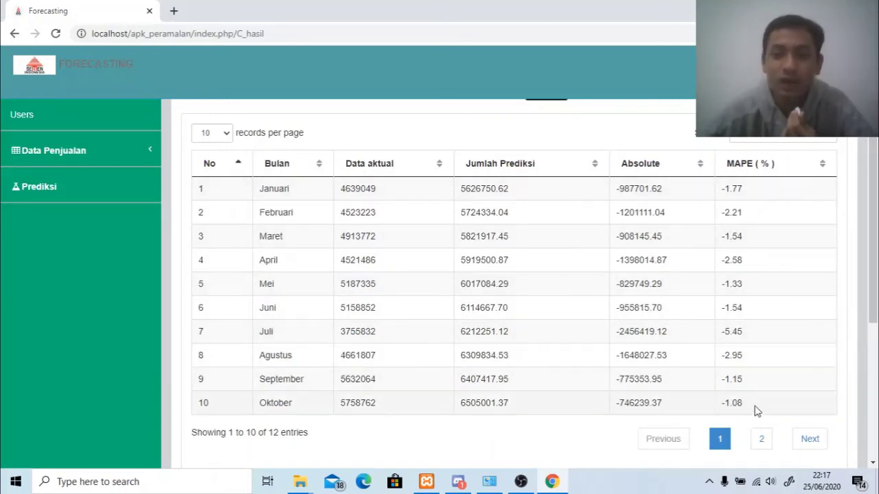
scroll(676, 190, "down", 2)
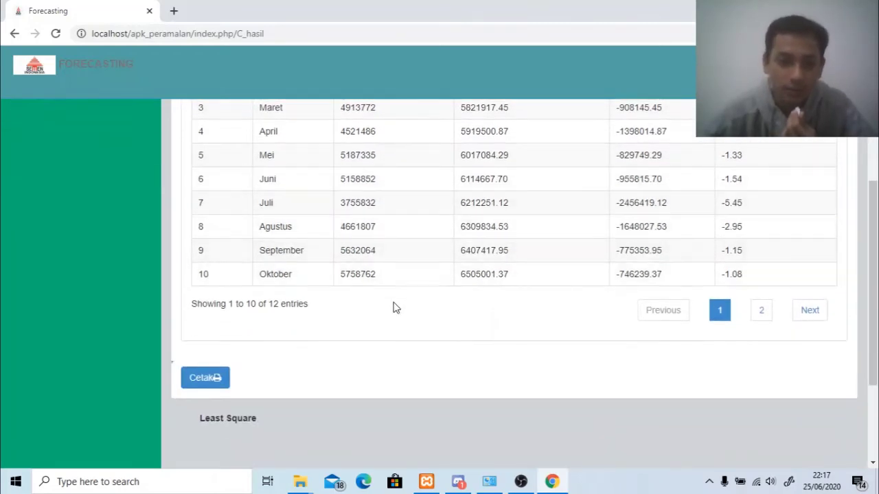
scroll(402, 326, "up", 3)
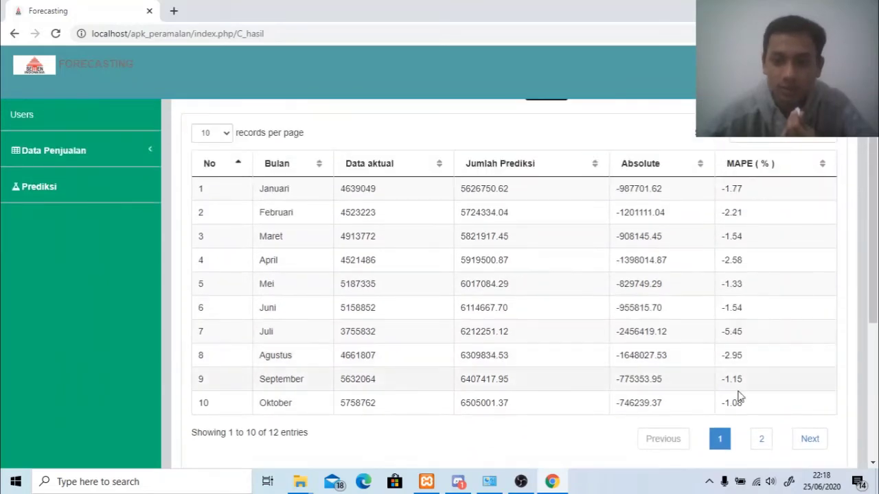
left_click(759, 439)
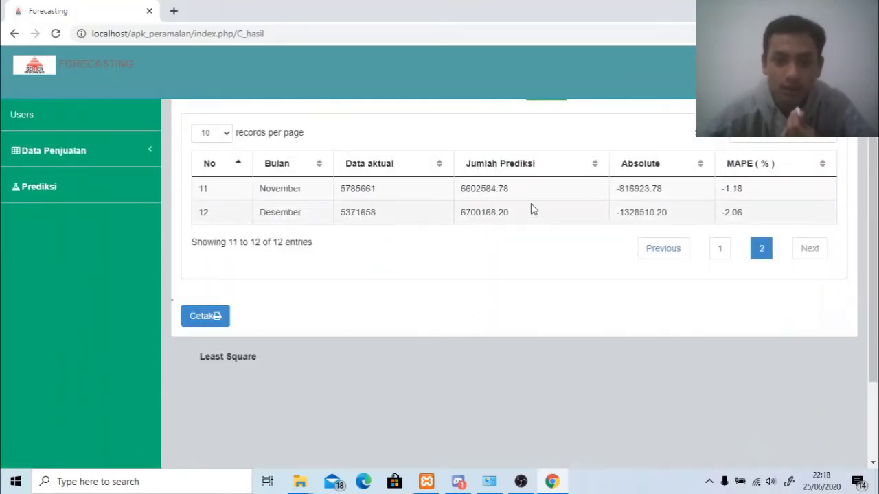
left_click(721, 249)
left_click(800, 437)
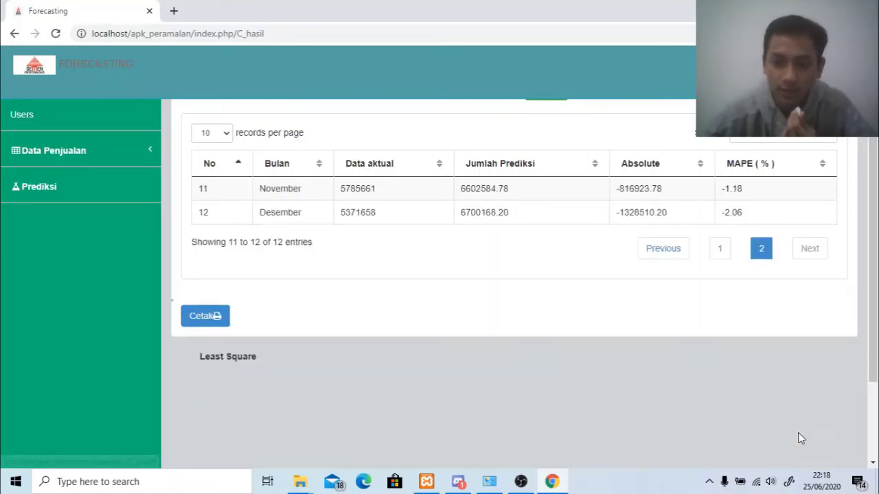
left_click(718, 251)
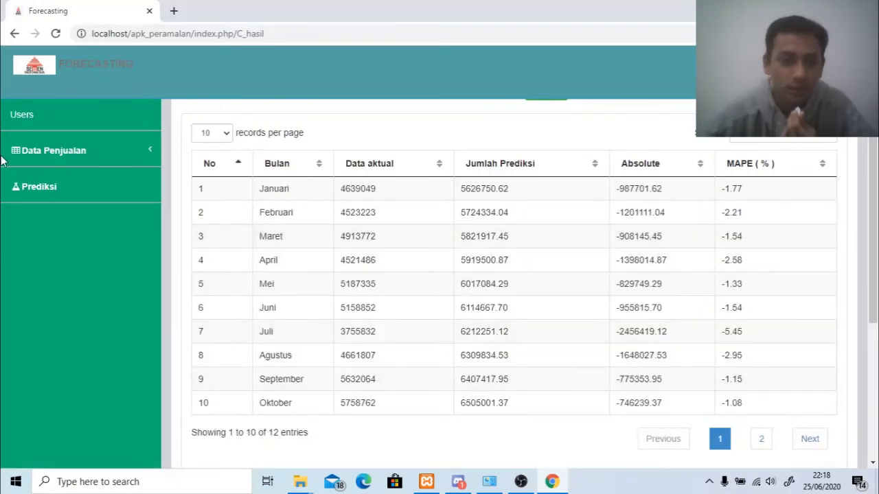
scroll(145, 246, "down", 2)
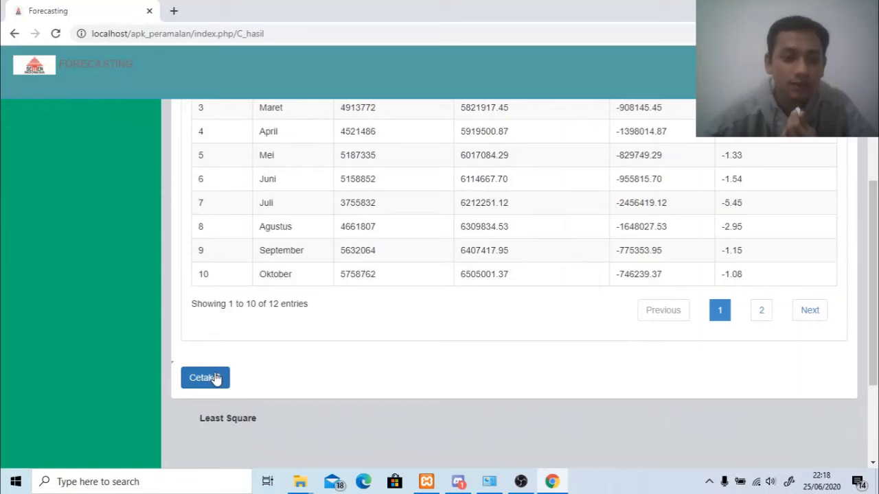
Print the results table to Save as PDF, with all pages in portrait orientation.
left_click(214, 378)
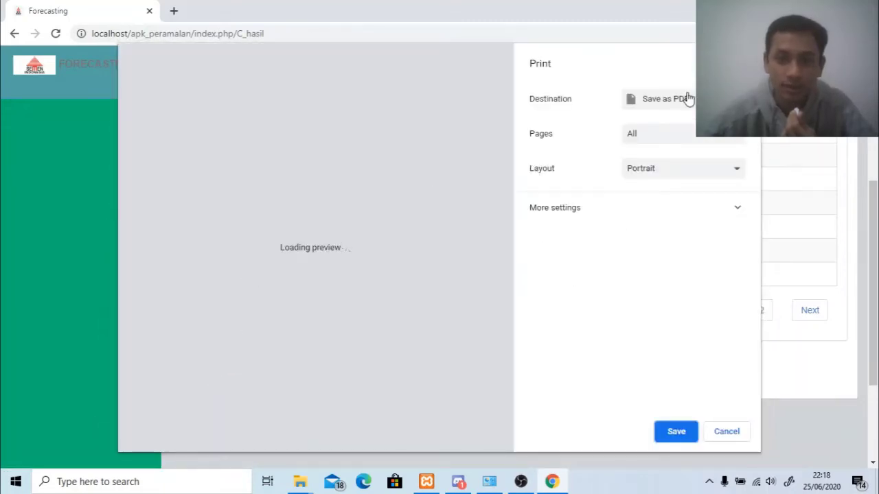
left_click(688, 102)
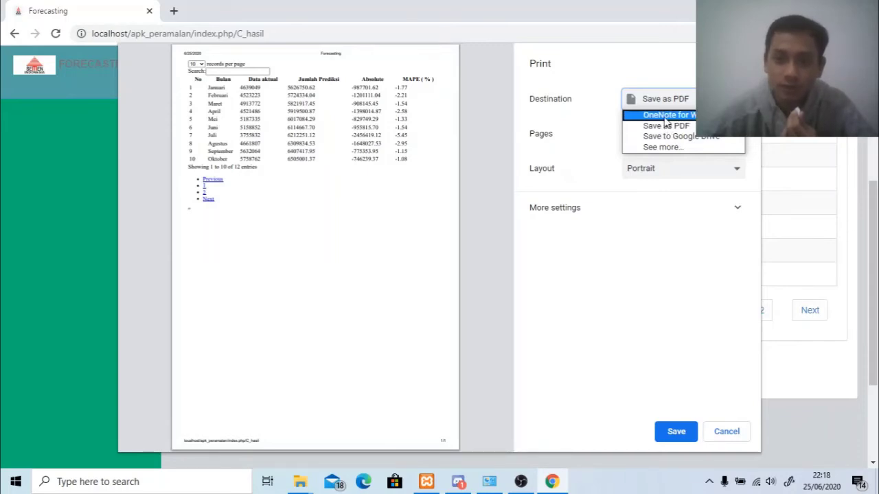
left_click(665, 131)
left_click(659, 137)
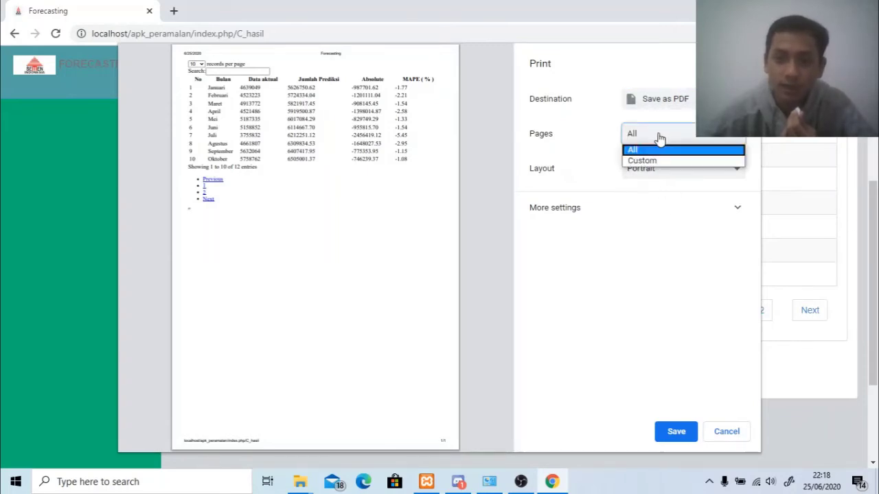
left_click(644, 160)
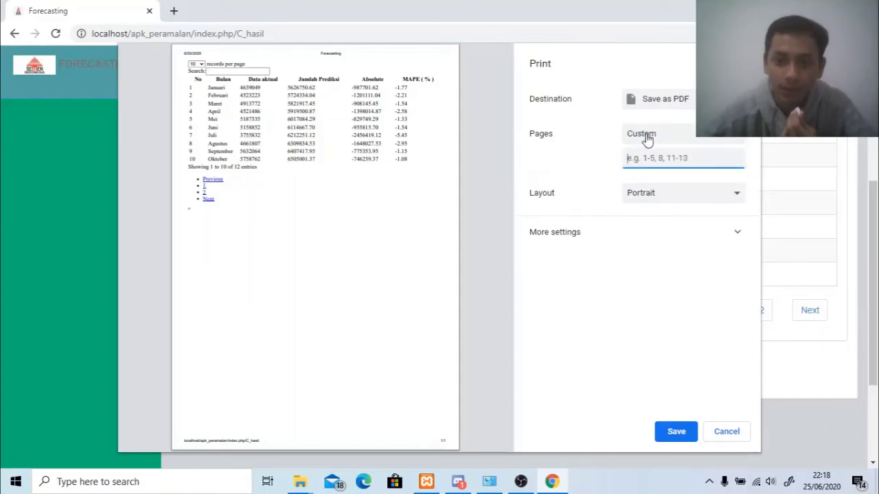
left_click(667, 136)
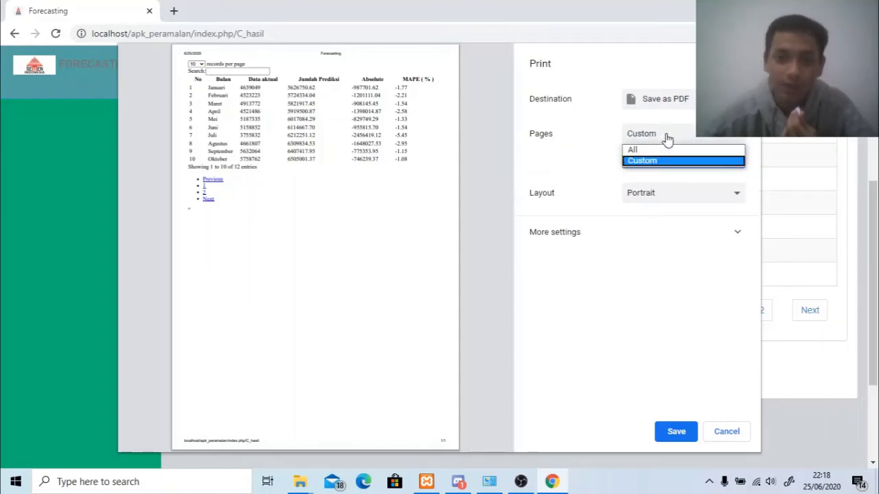
left_click(663, 149)
left_click(651, 174)
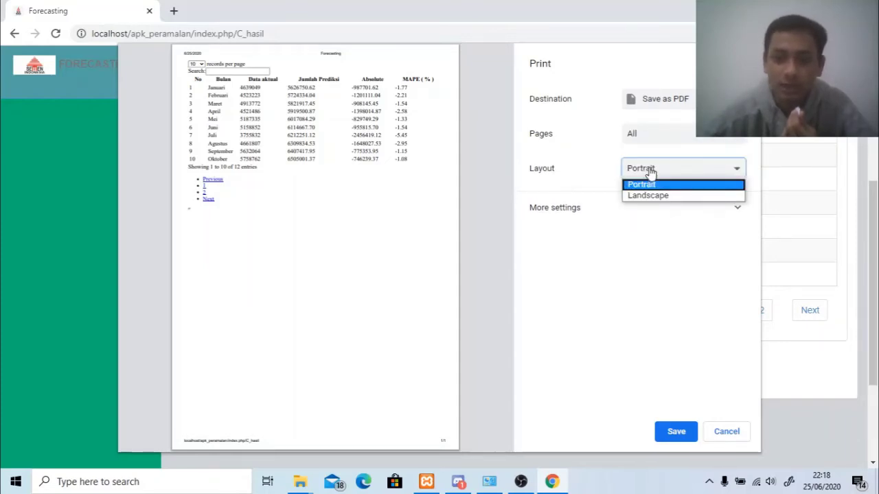
left_click(650, 196)
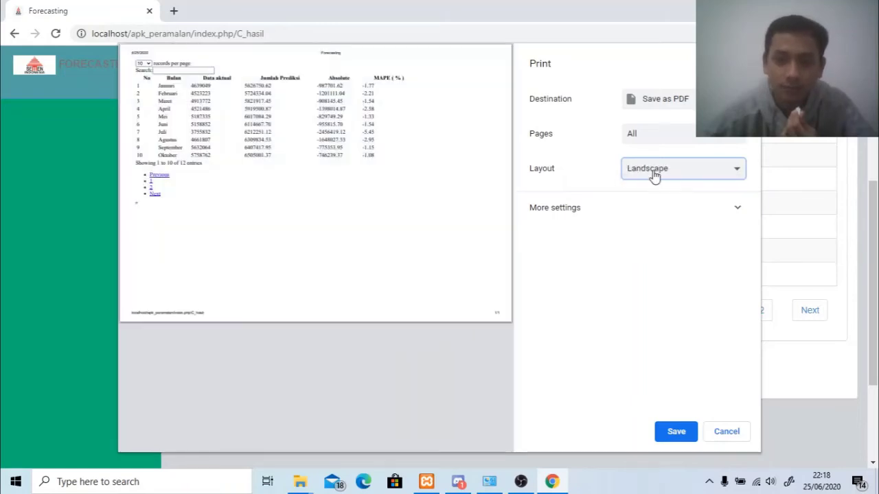
left_click(653, 176)
left_click(657, 182)
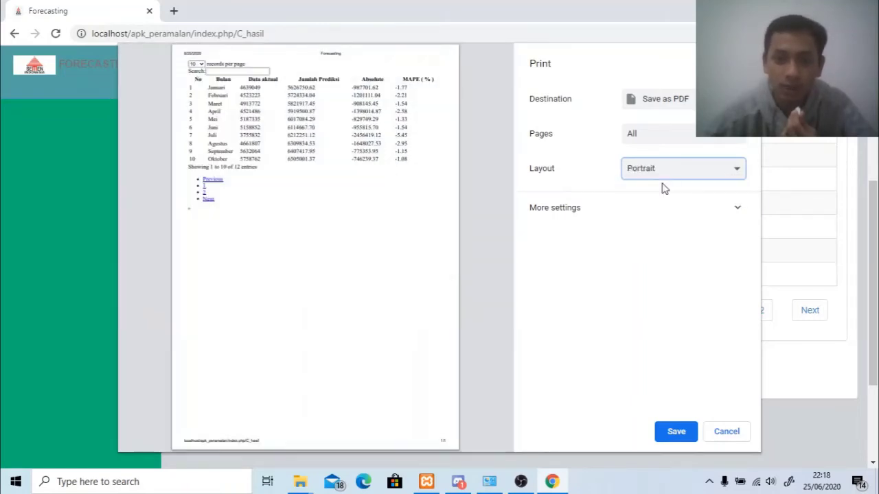
Keep the extra print settings at one page per sheet.
left_click(661, 208)
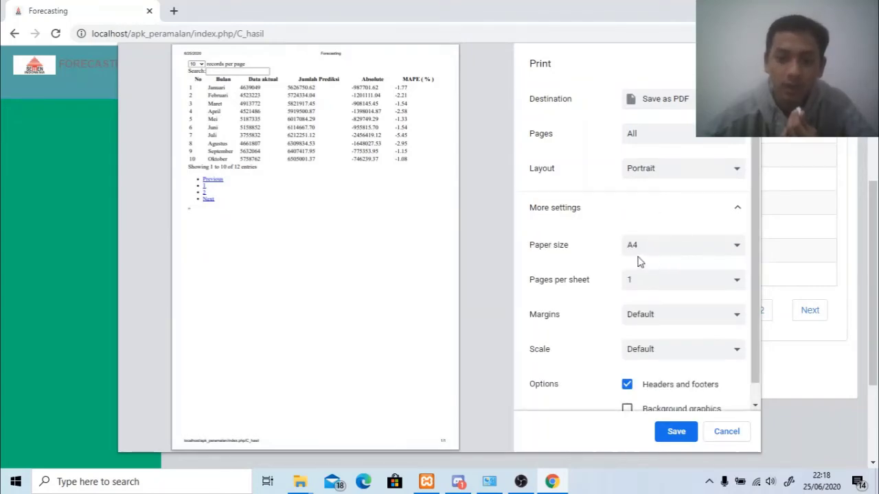
scroll(638, 261, "down", 1)
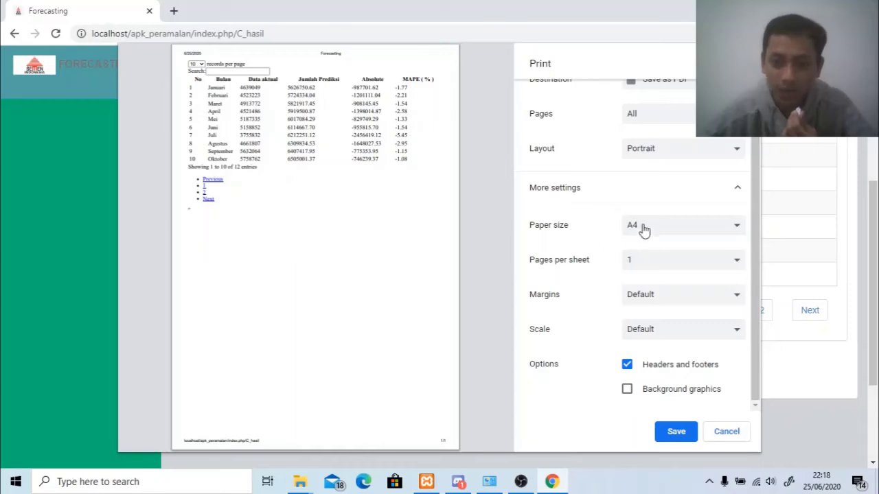
left_click(680, 265)
left_click(682, 267)
left_click(676, 265)
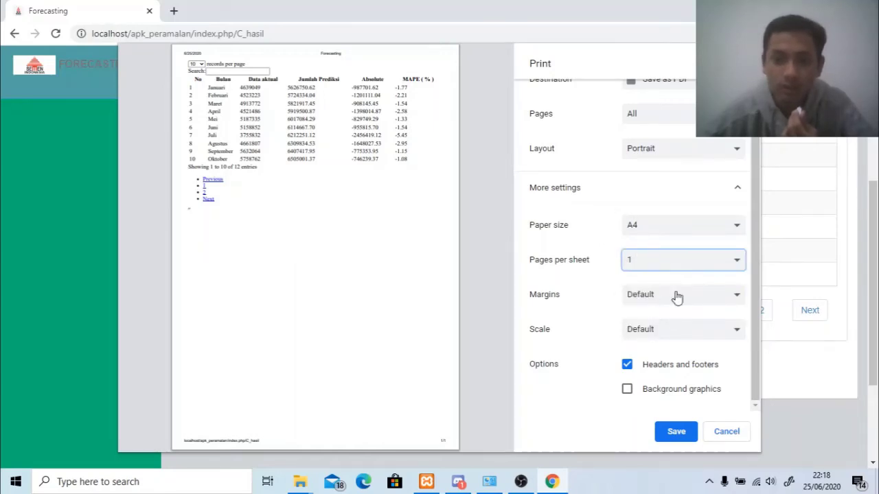
scroll(628, 226, "up", 1)
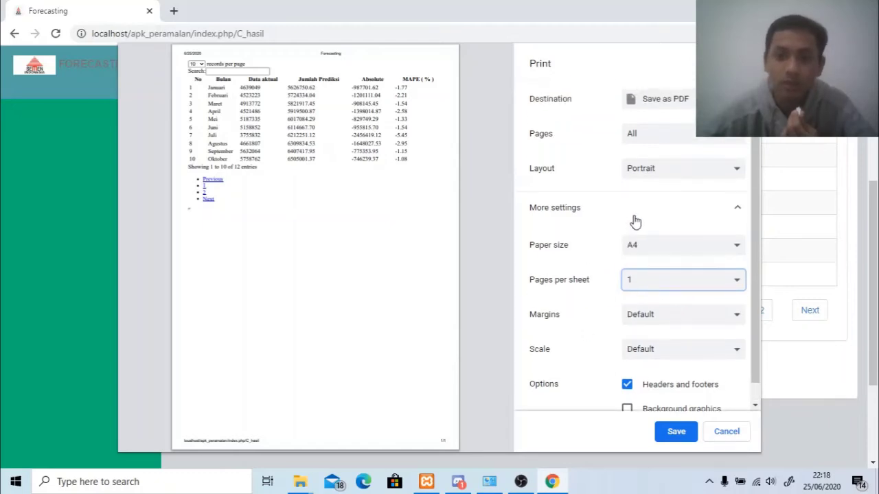
left_click(694, 101)
Save the PDF as 'aa' in the Jurnal folder.
left_click(674, 431)
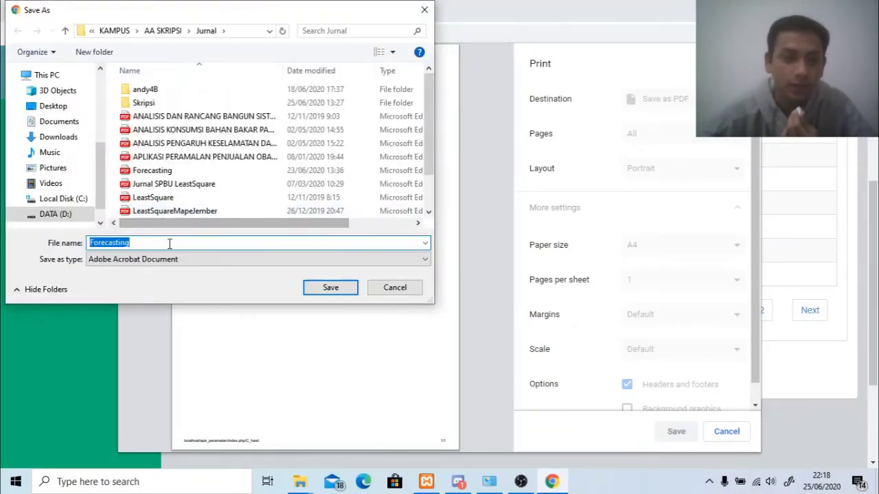
scroll(192, 160, "down", 1)
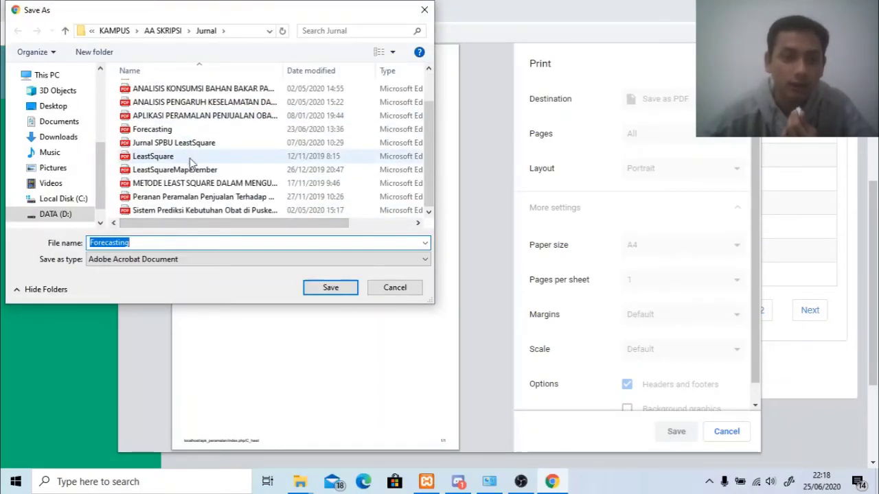
scroll(192, 161, "up", 1)
left_click(163, 242)
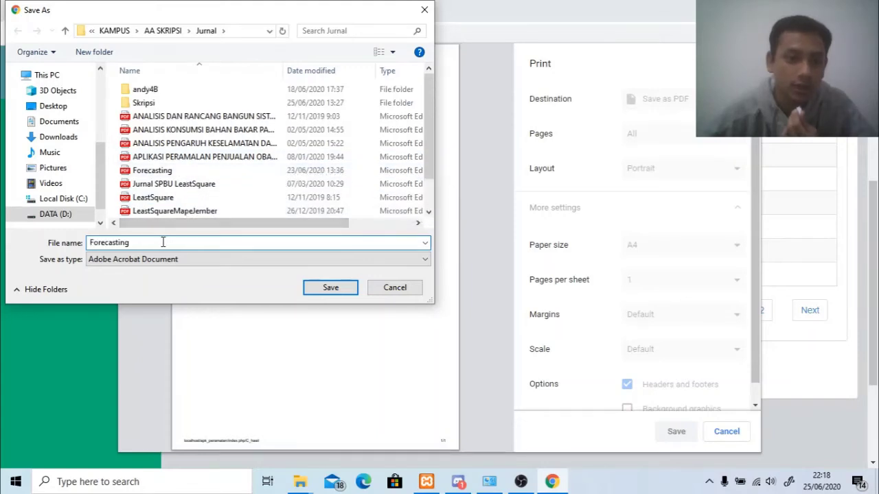
key("BackSpace")
key("BackSpace")
key("BackSpace")
key("BackSpace")
key("BackSpace")
key("BackSpace")
key("BackSpace")
key("BackSpace")
key("BackSpace")
key("BackSpace")
key("BackSpace")
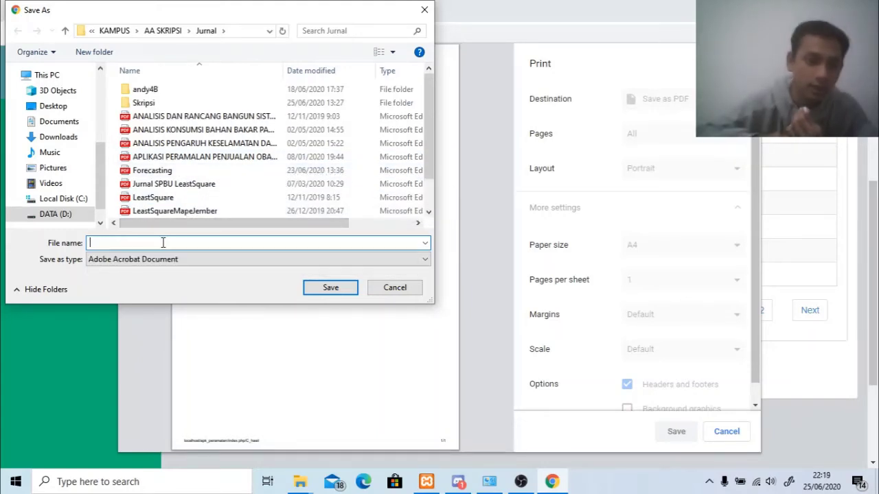
type("aa")
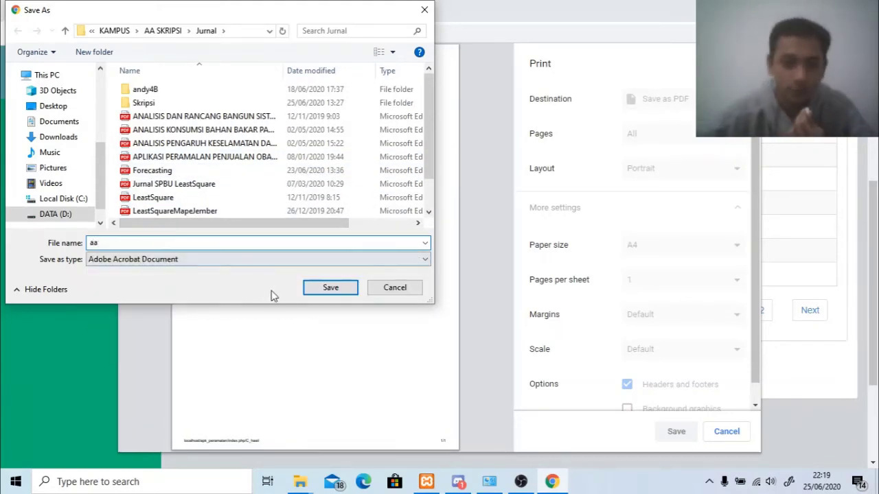
left_click(315, 291)
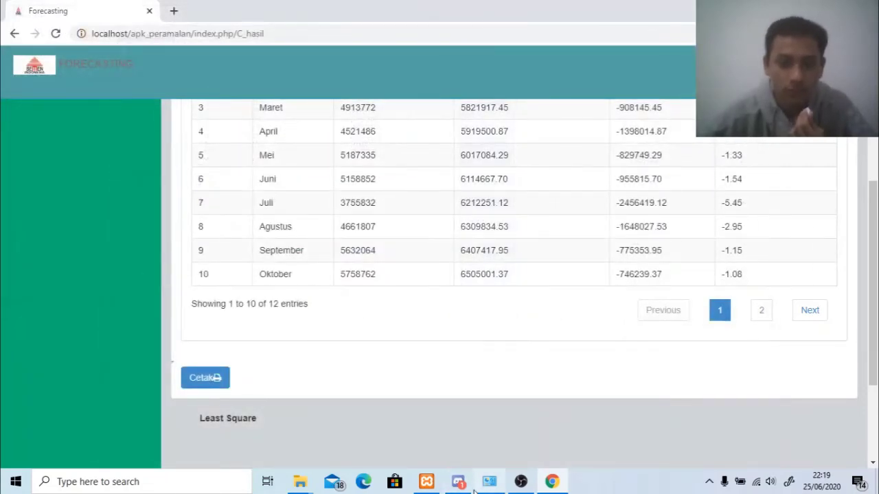
Browse DATA (D:) > KAMPUS > AA SKRIPSI > Jurnal in File Explorer and open aa.pdf.
mouse_move(302, 481)
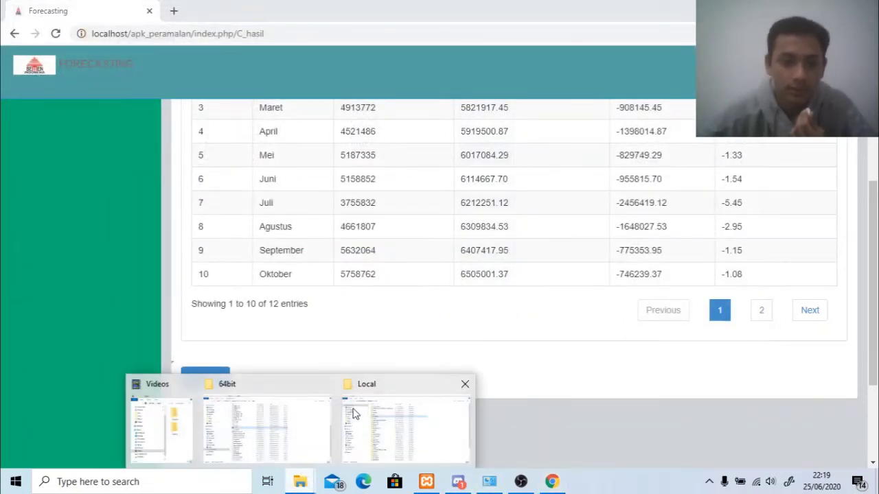
left_click(355, 414)
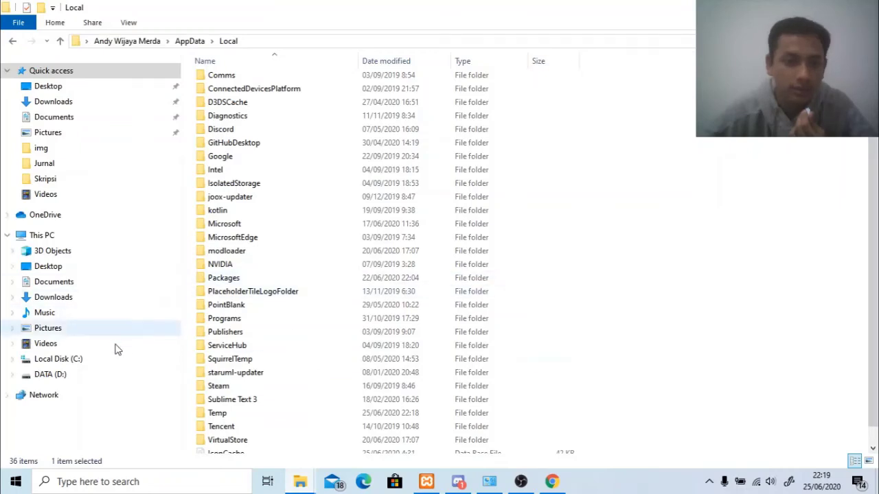
left_click(79, 373)
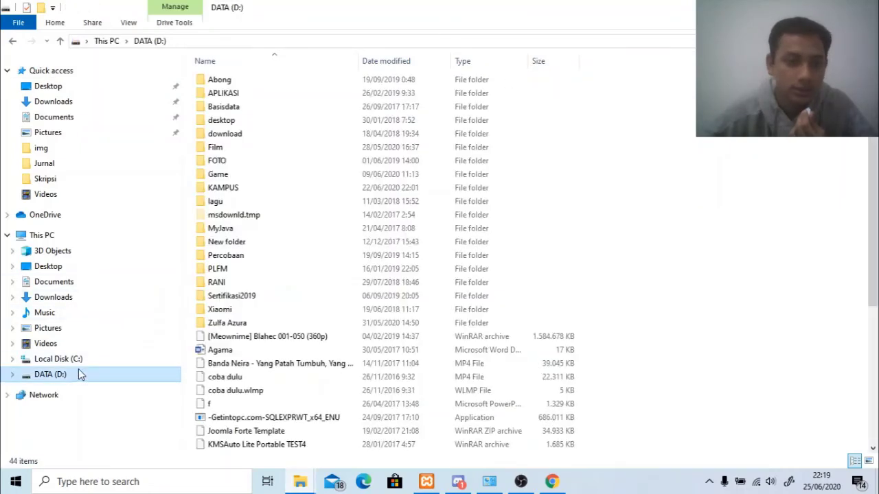
double_click(220, 187)
double_click(240, 81)
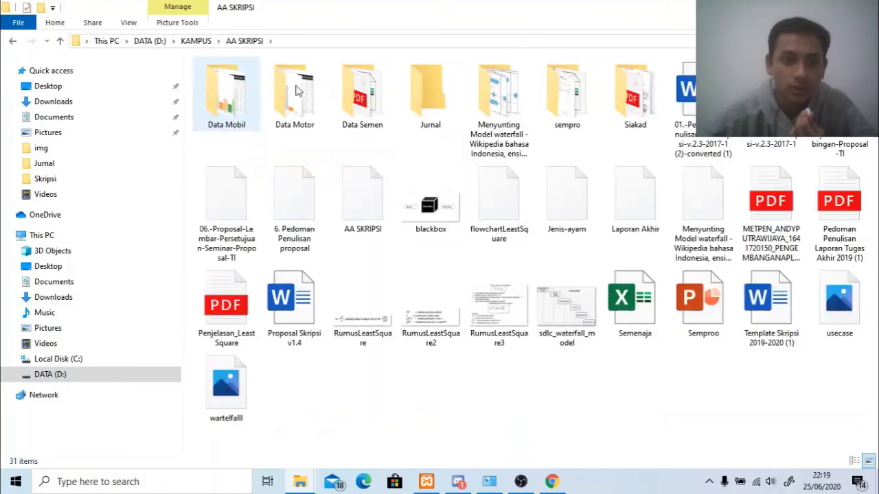
double_click(426, 102)
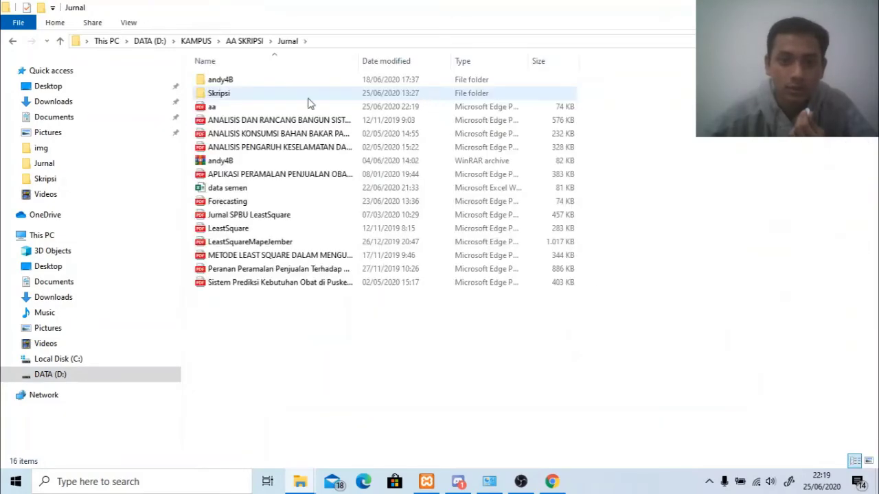
double_click(232, 108)
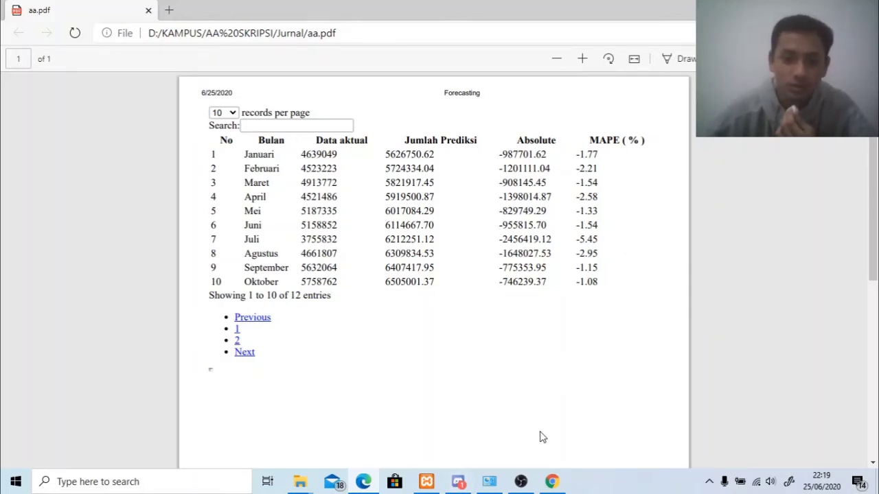
Switch back to the Forecasting page in Chrome and scroll to the top.
left_click(552, 481)
scroll(408, 272, "up", 5)
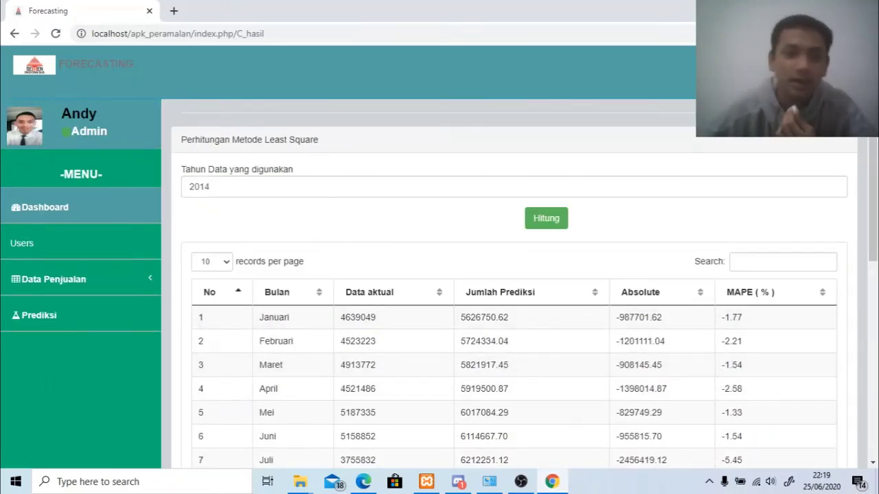
Log out of admin and sign in with the saved regular user account and its password.
left_click(838, 65)
left_click(796, 140)
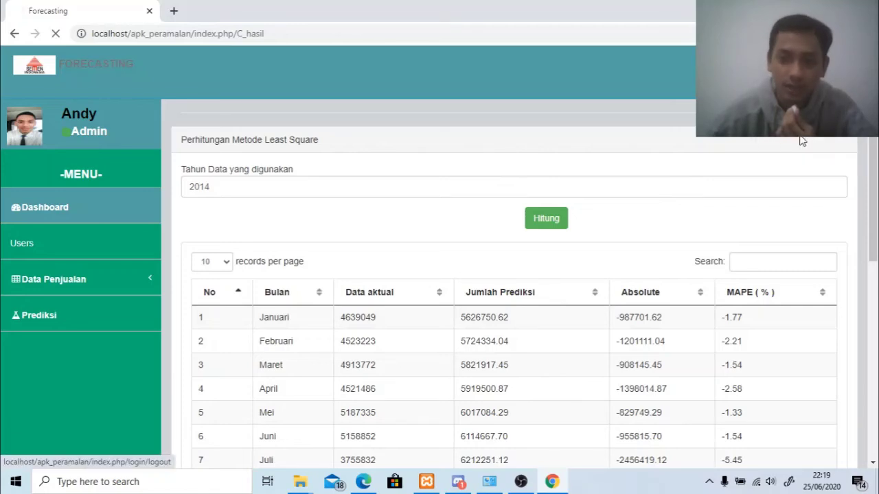
left_click(645, 333)
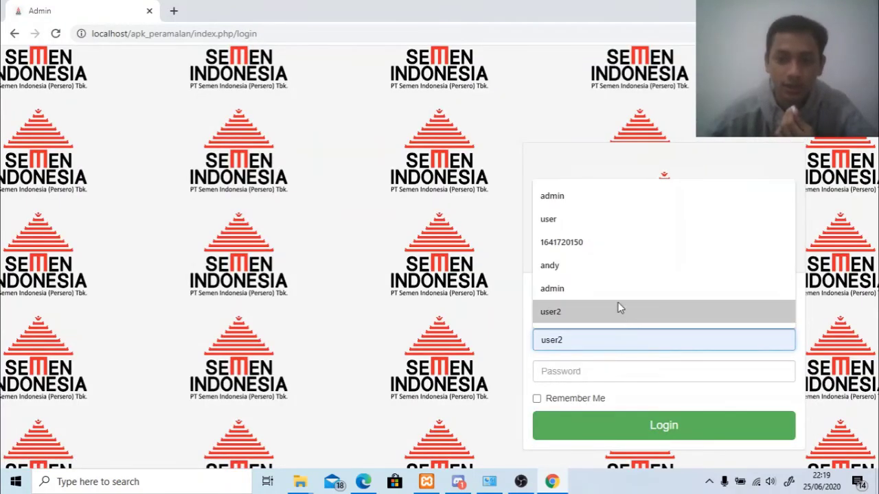
left_click(560, 224)
left_click(584, 367)
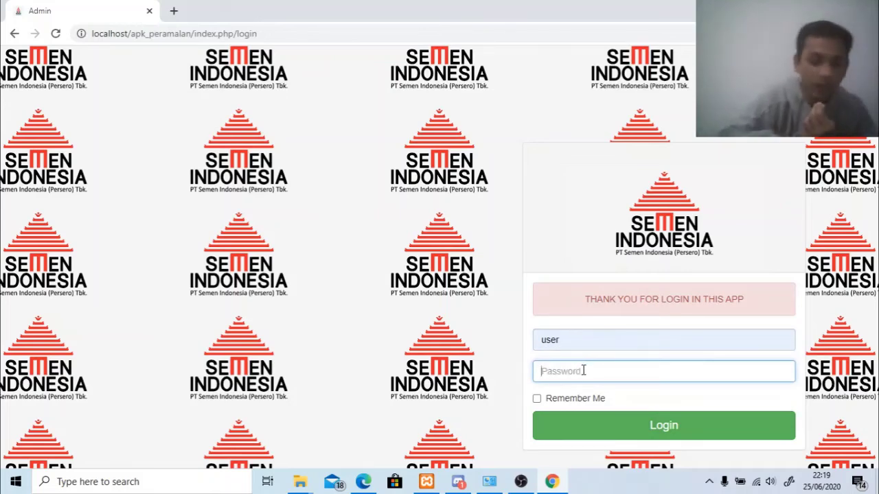
type("user")
key("Return")
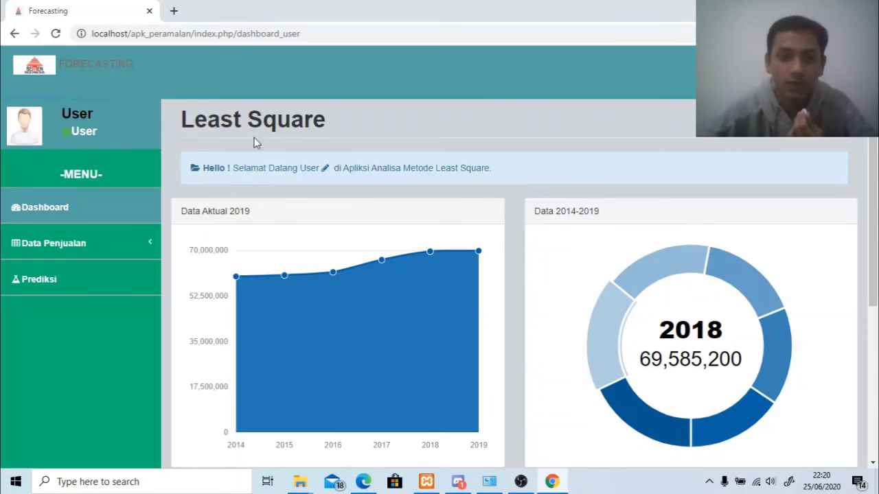
Expand the Data Penjualan section in the user dashboard's sidebar.
scroll(189, 141, "down", 1)
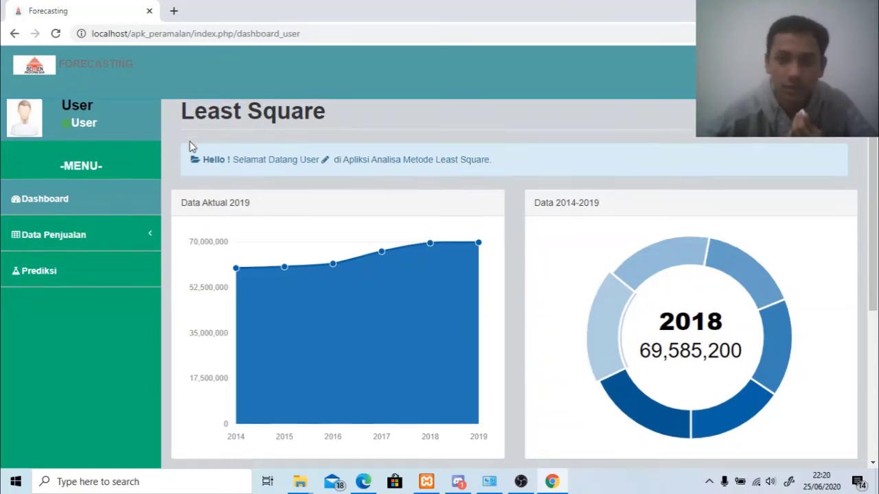
scroll(146, 118, "up", 1)
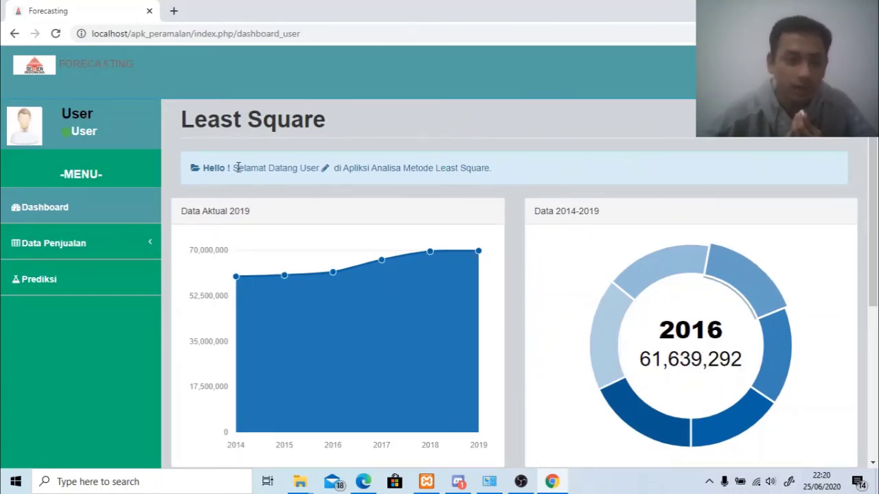
left_click(137, 241)
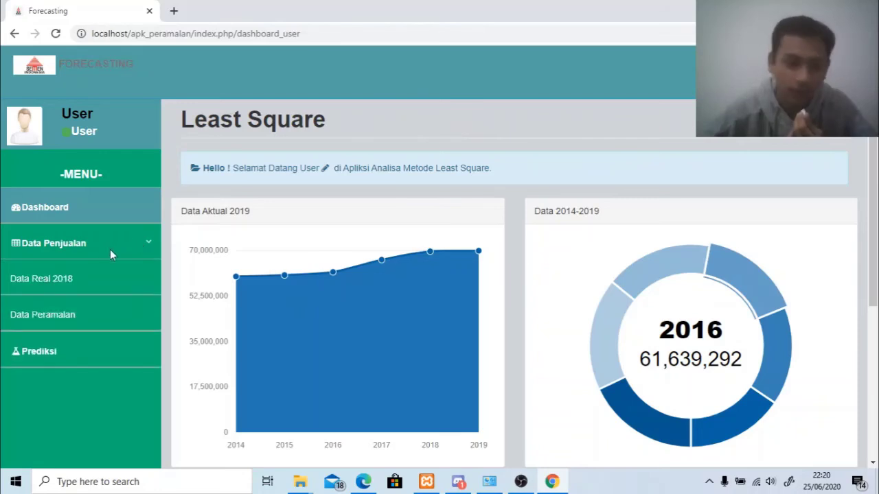
left_click(77, 217)
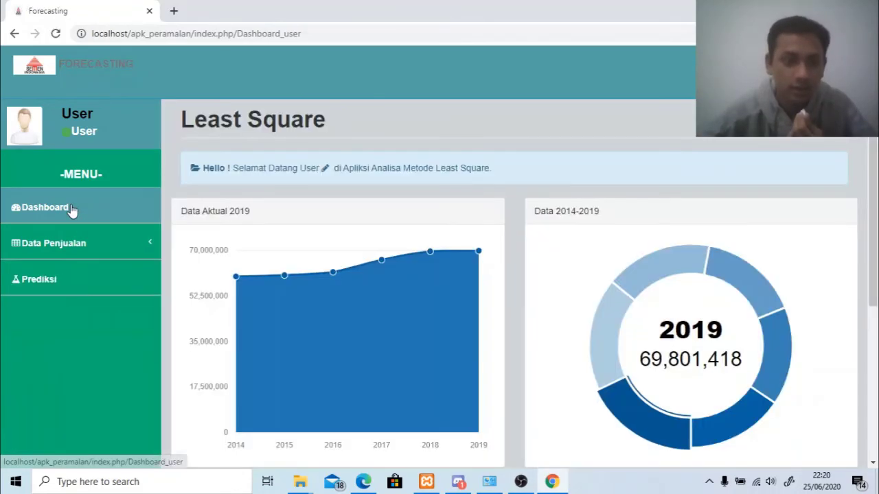
left_click(124, 245)
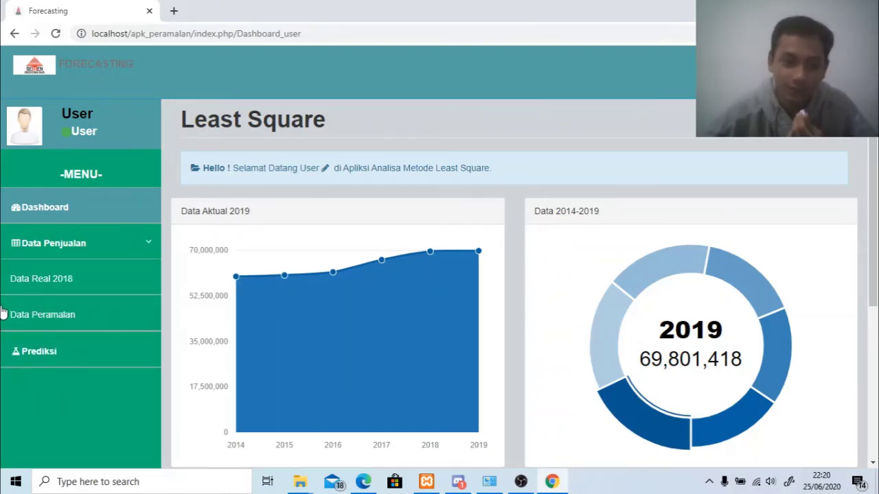
Open the Data Real 2018 table of 12 monthly sales and re-expand Data Penjualan.
left_click(70, 283)
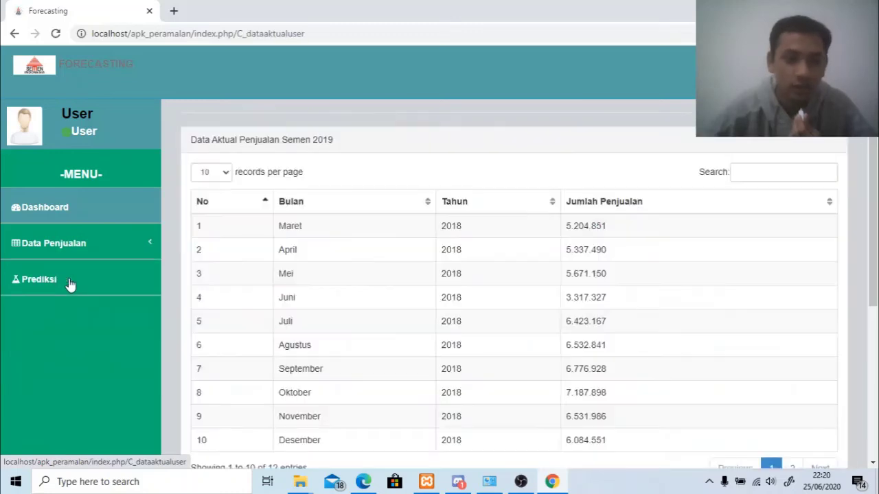
scroll(662, 267, "down", 1)
scroll(662, 260, "up", 1)
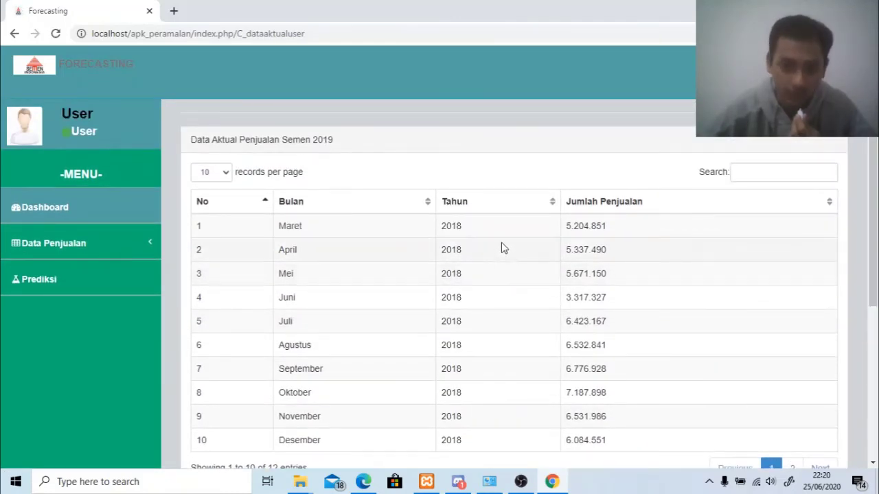
scroll(357, 277, "down", 2)
scroll(356, 276, "up", 1)
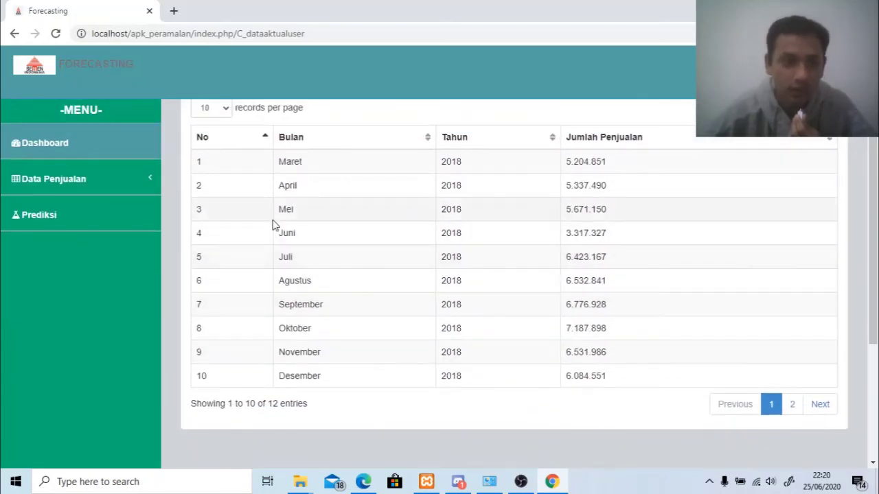
left_click(126, 178)
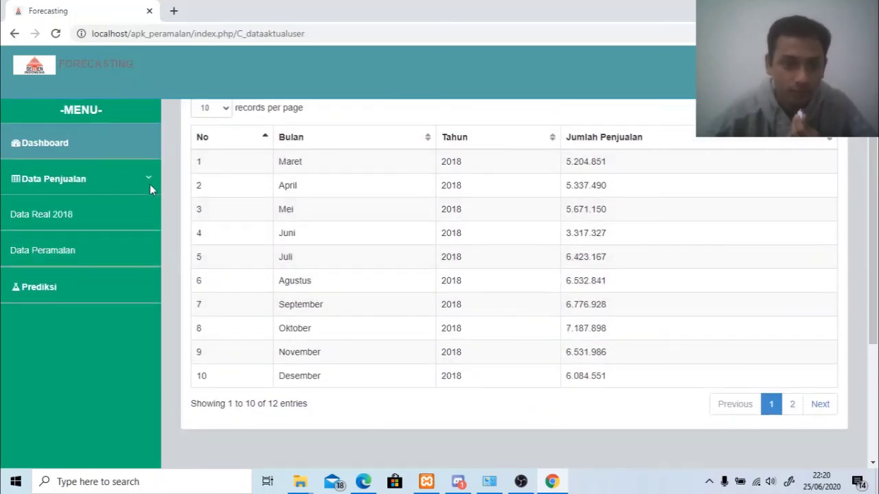
scroll(167, 238, "up", 1)
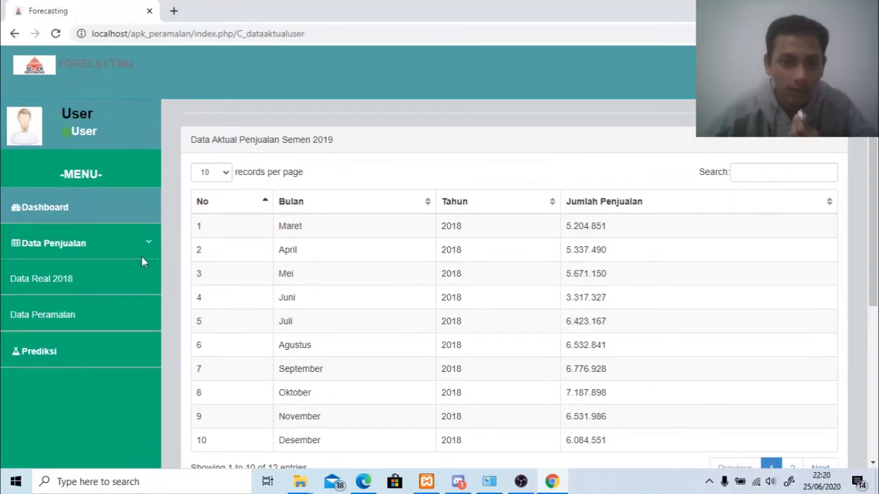
Open the Data Peramalan table and page through entries 11 to 60.
left_click(62, 314)
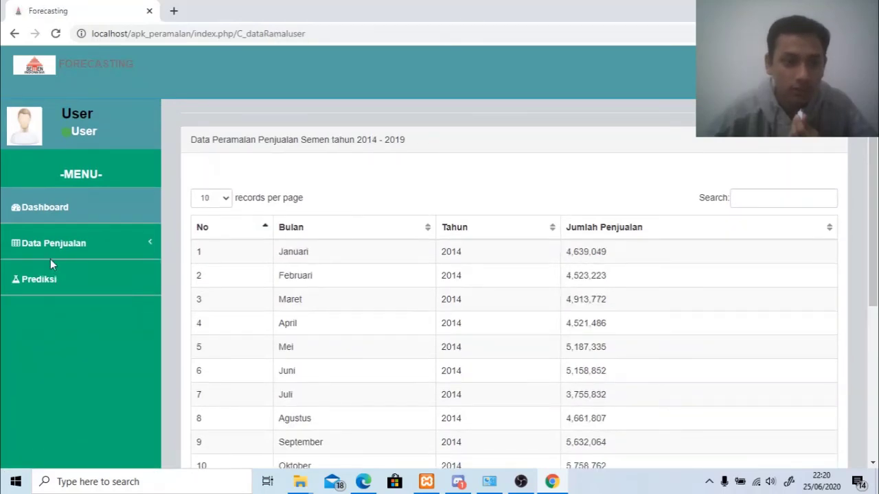
scroll(328, 256, "down", 1)
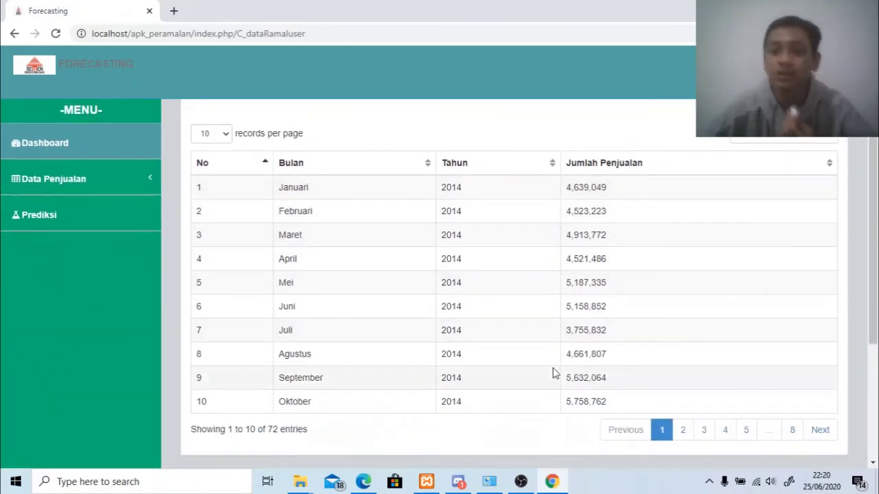
left_click(684, 431)
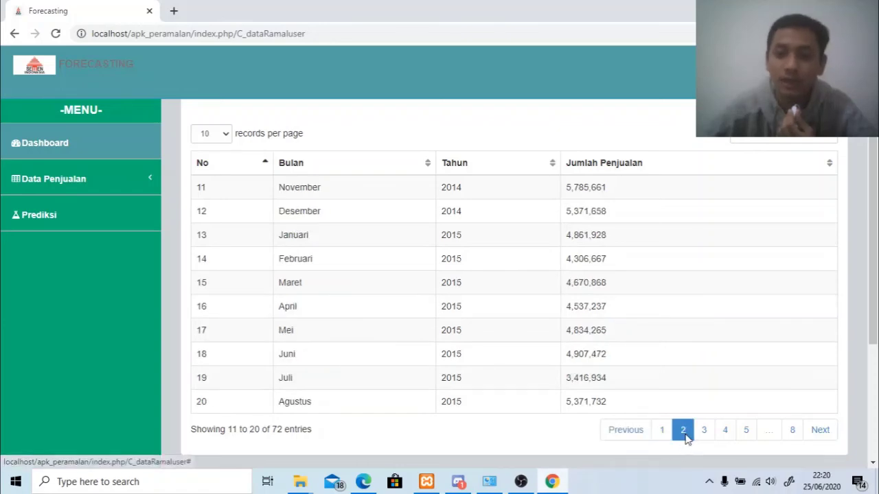
left_click(711, 431)
left_click(724, 431)
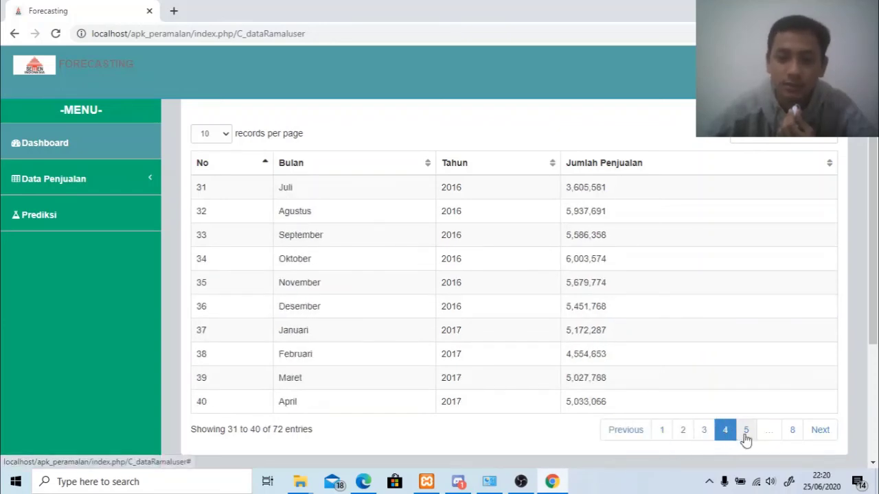
left_click(745, 431)
left_click(750, 431)
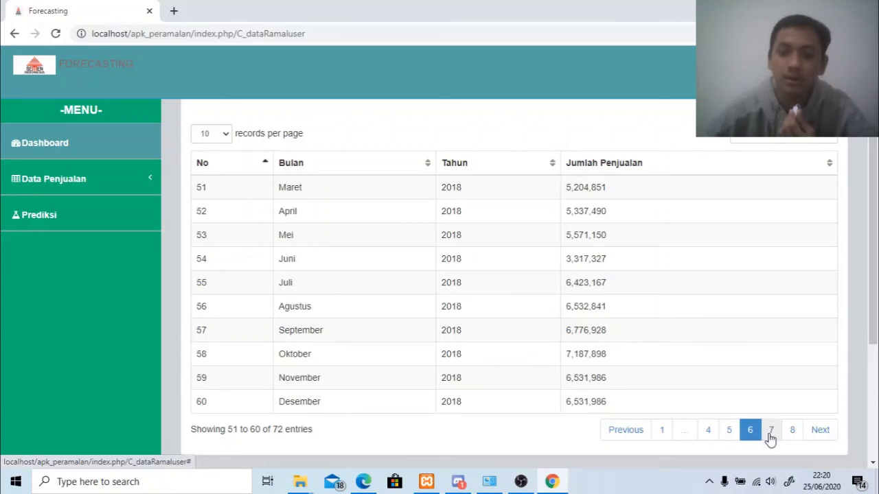
Page to entries 61–72, return to the first page, and open Prediksi.
scroll(769, 438, "up", 1)
scroll(768, 434, "down", 2)
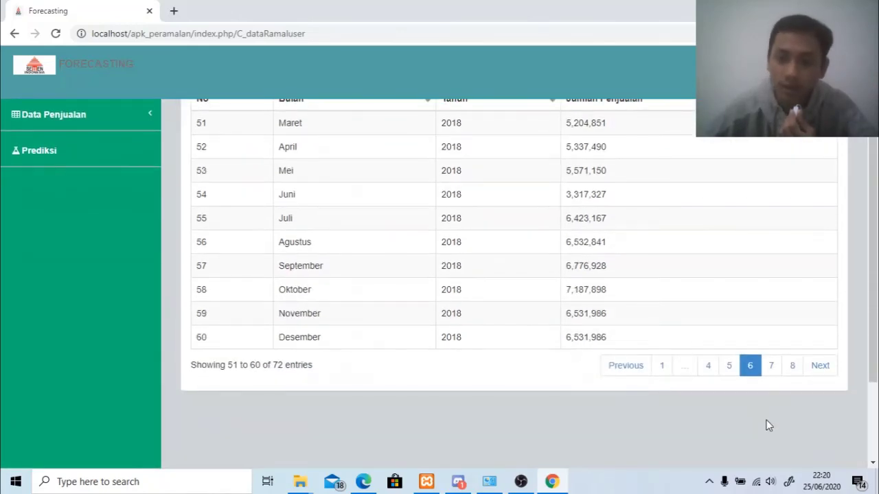
left_click(771, 372)
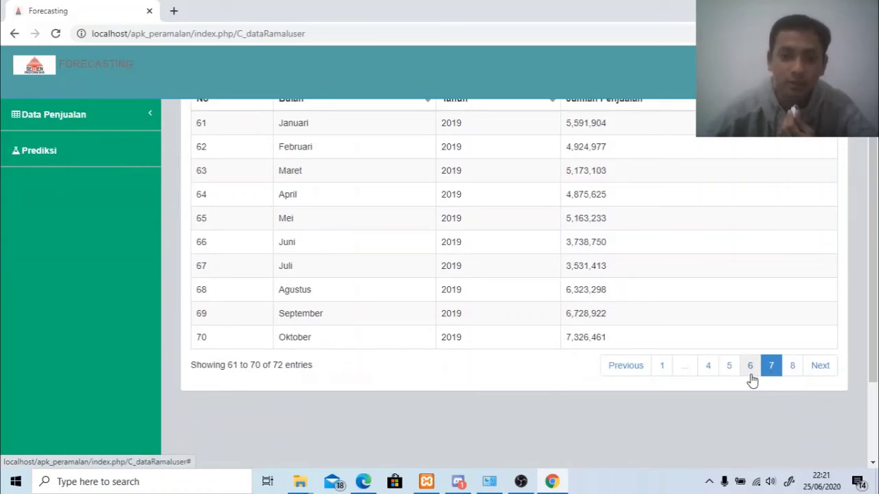
left_click(794, 371)
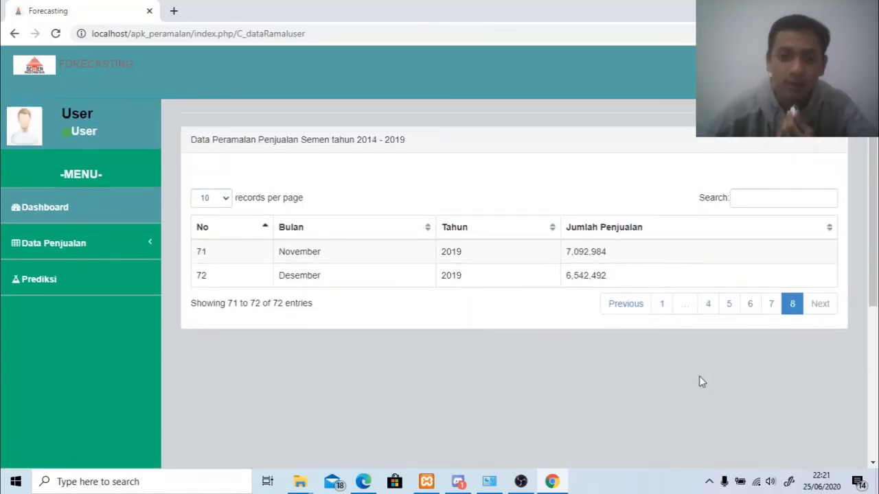
left_click(664, 305)
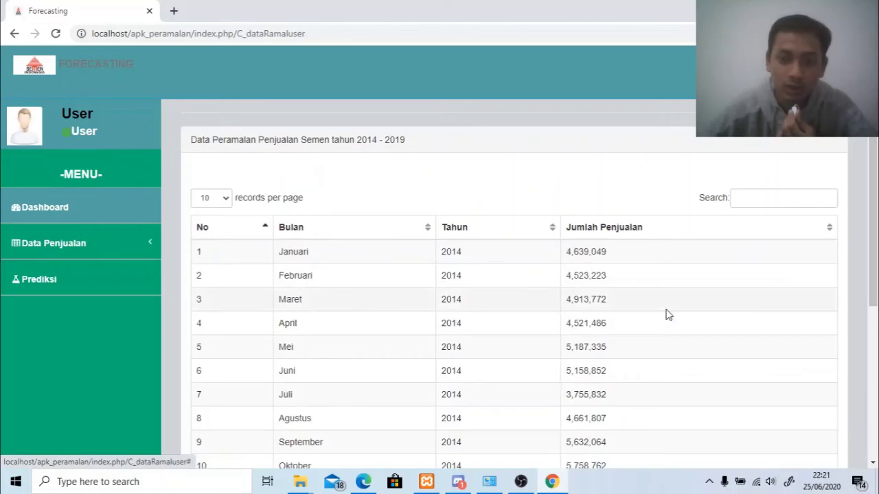
left_click(81, 294)
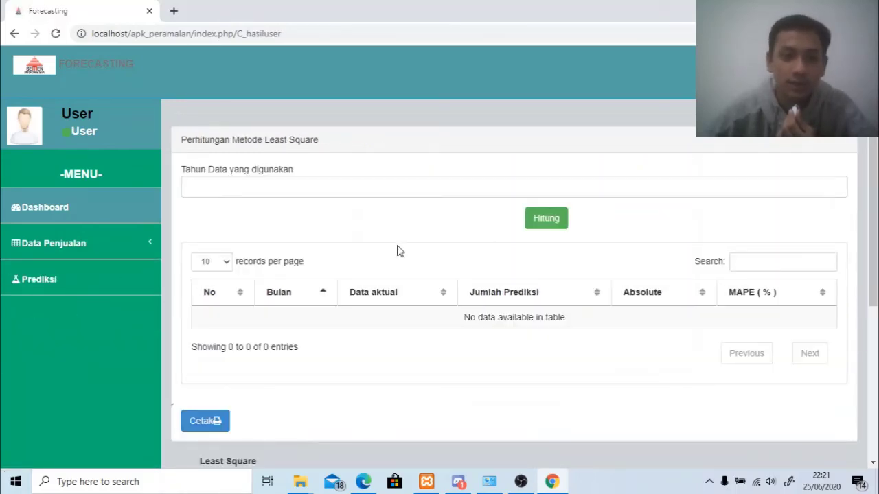
Calculate the 2015 Least Square forecast, review its 12 monthly rows, and print the table.
left_click(373, 192)
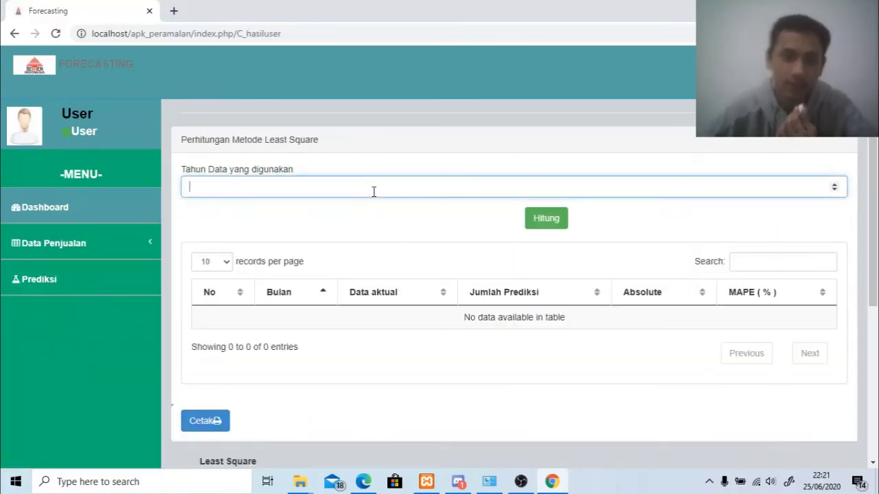
type("2")
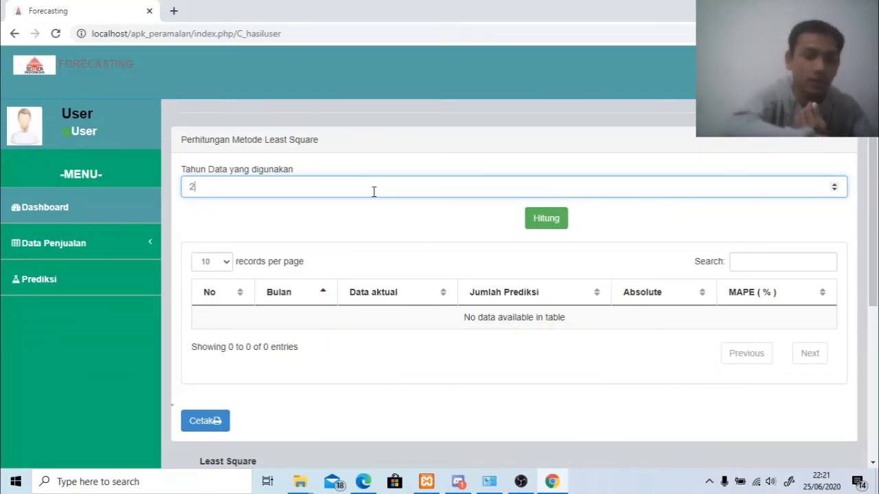
type("0")
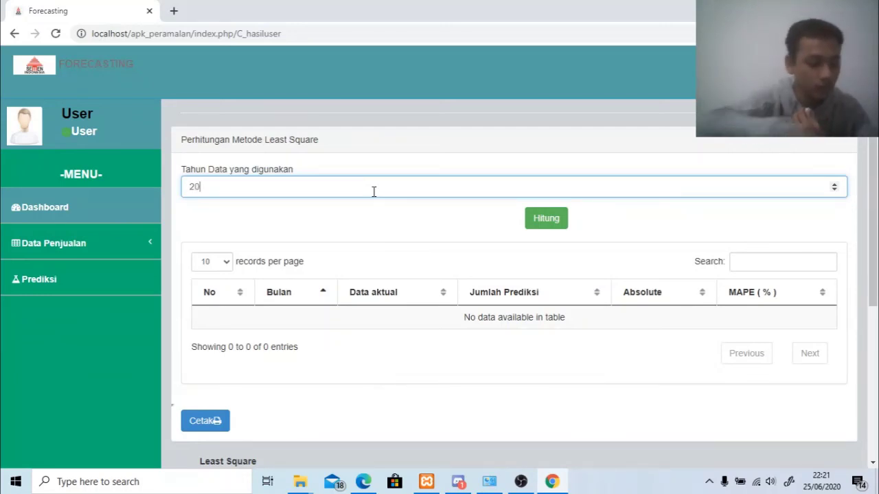
type("15")
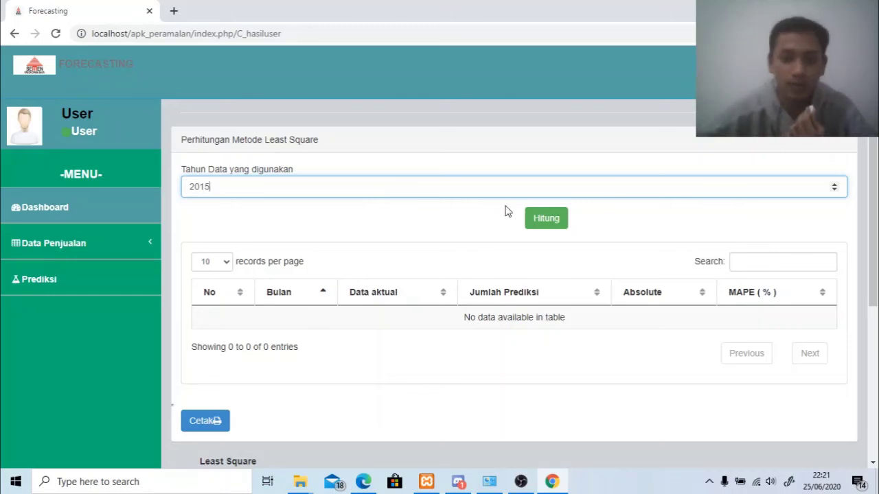
left_click(558, 221)
left_click(118, 248)
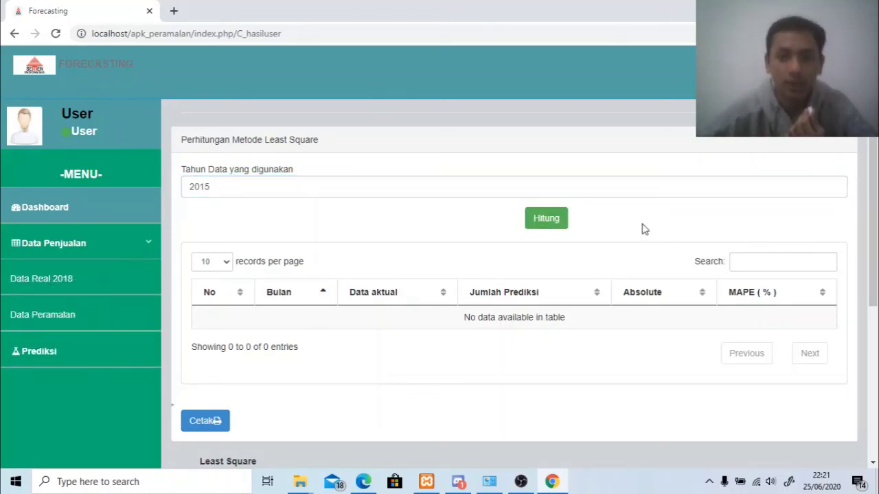
left_click(553, 221)
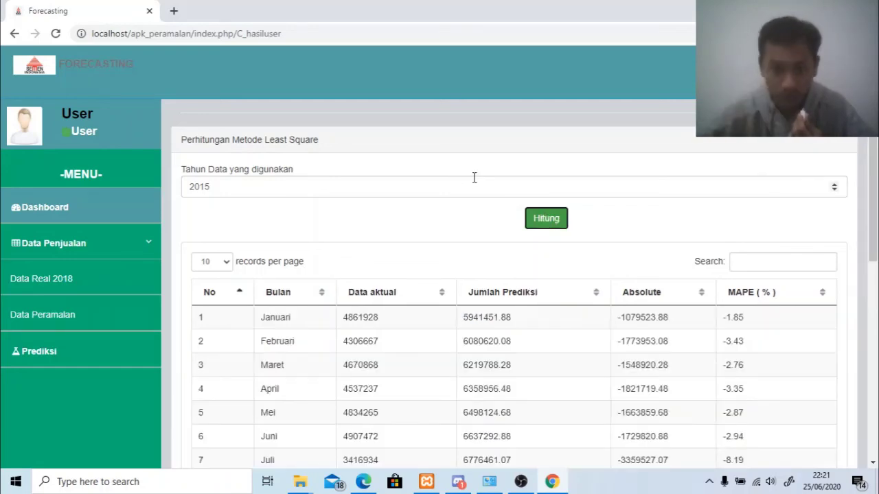
scroll(486, 210, "down", 4)
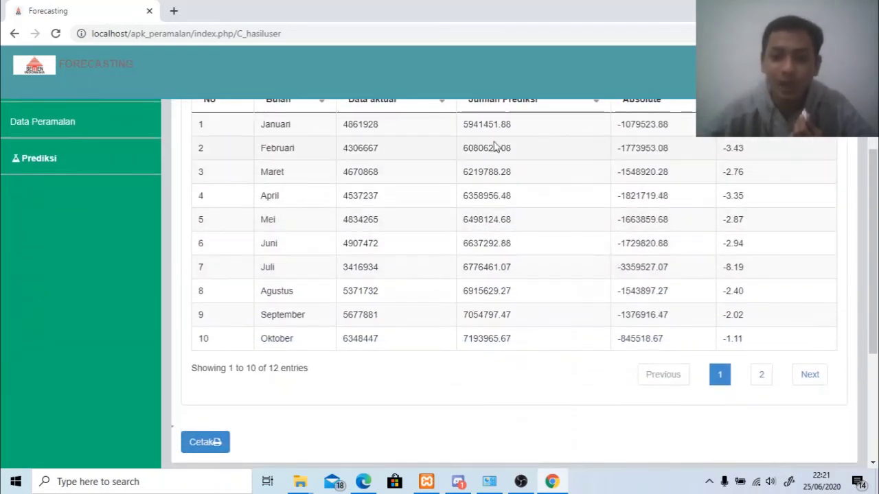
scroll(457, 249, "up", 1)
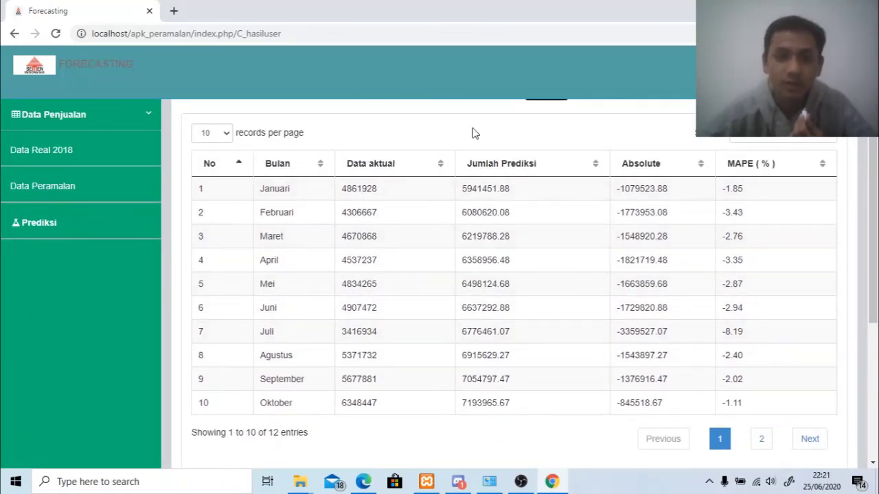
scroll(286, 277, "down", 3)
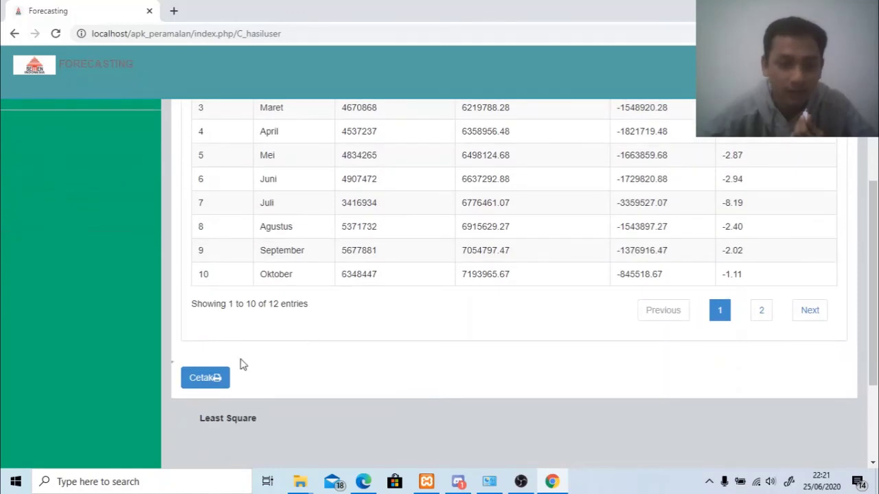
left_click(205, 378)
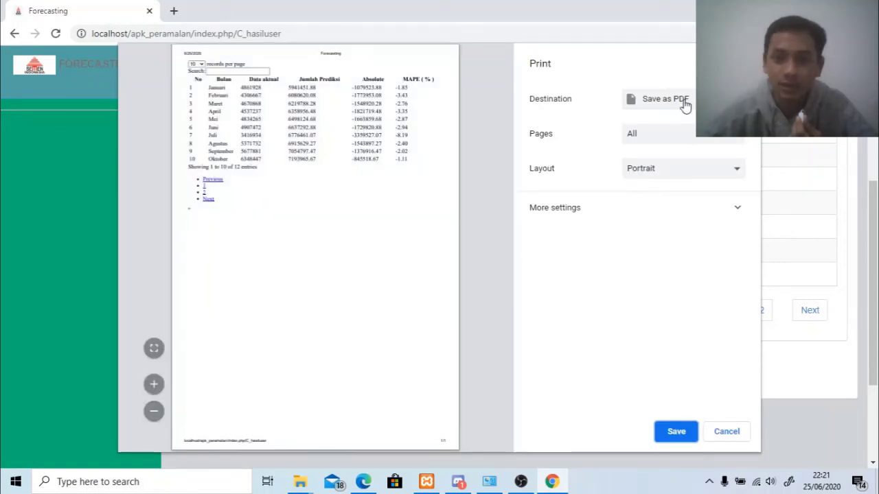
Save the 2015 results printout as a PDF named 'bb' in the Jurnal folder.
left_click(677, 430)
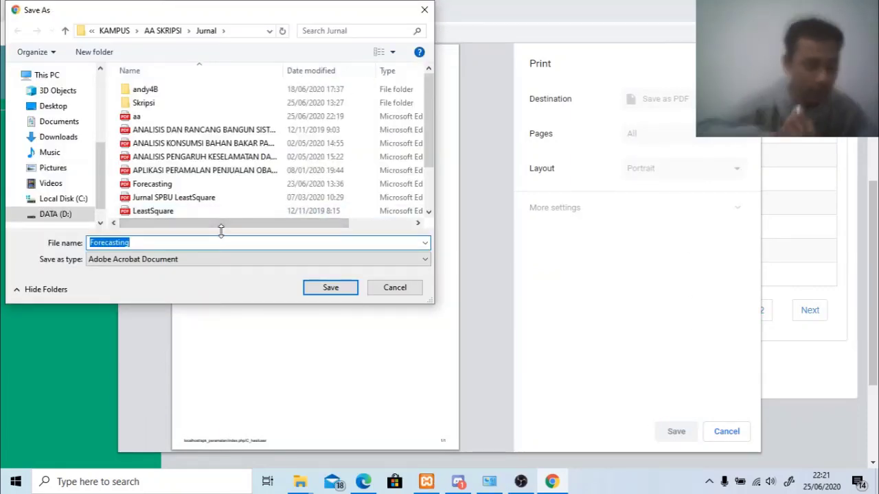
type("bb")
left_click(321, 287)
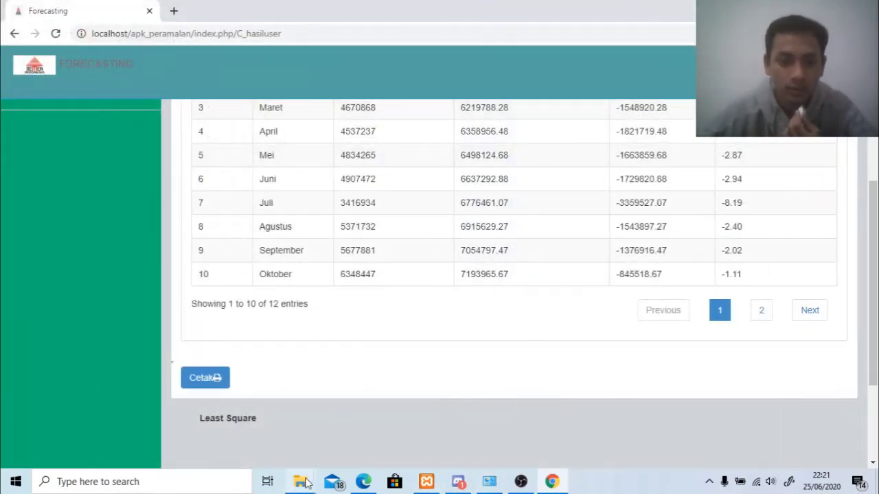
Open the newly saved bb.pdf from the Jurnal folder in Microsoft Edge.
mouse_move(307, 484)
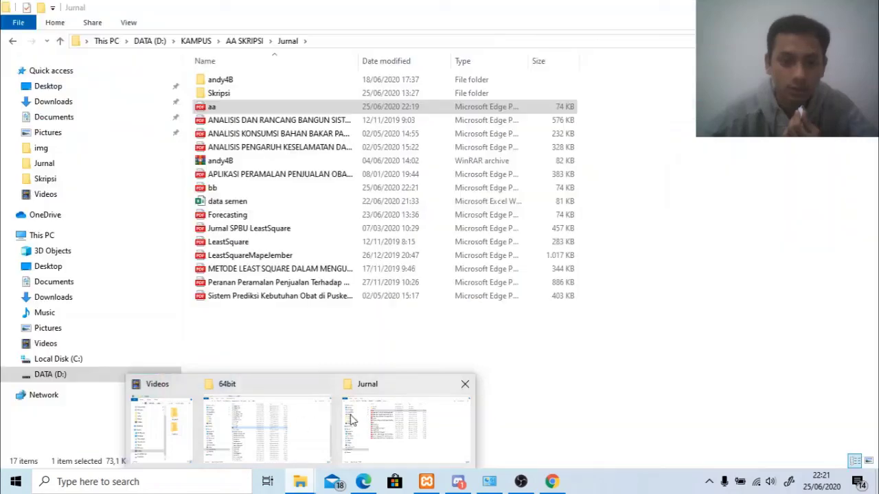
left_click(350, 420)
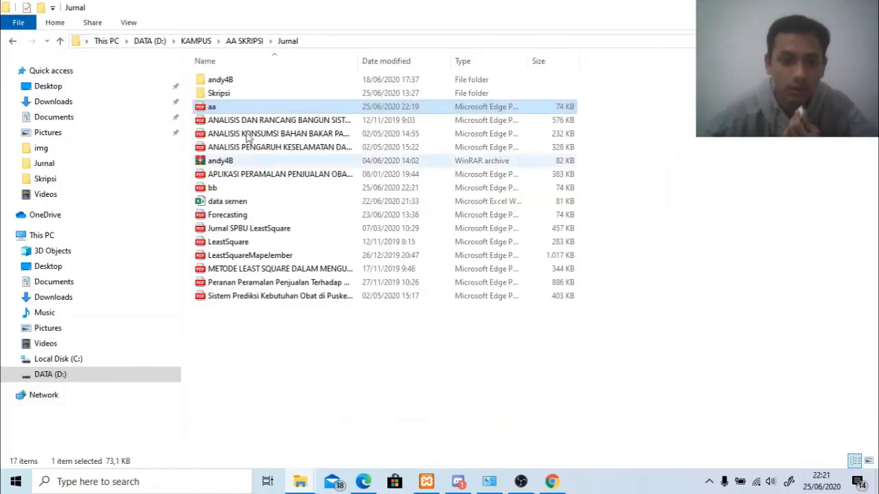
double_click(218, 188)
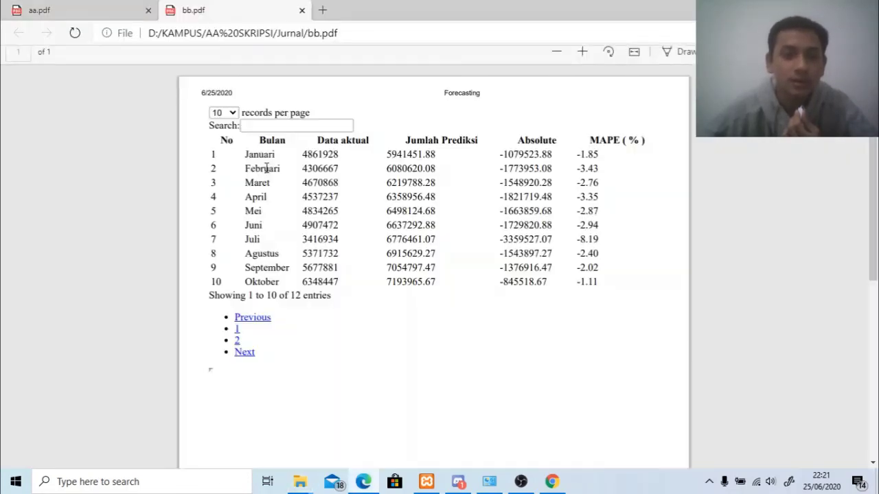
Compare bb.pdf's 2015 results with aa.pdf's 2014 results, then return to Chrome's Forecasting page.
left_click(96, 11)
left_click(184, 12)
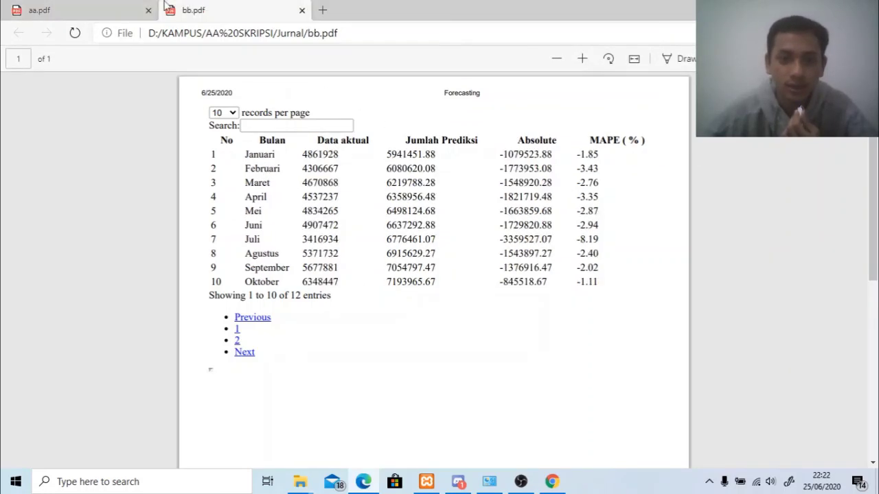
left_click(82, 8)
key("ctrl+Tab")
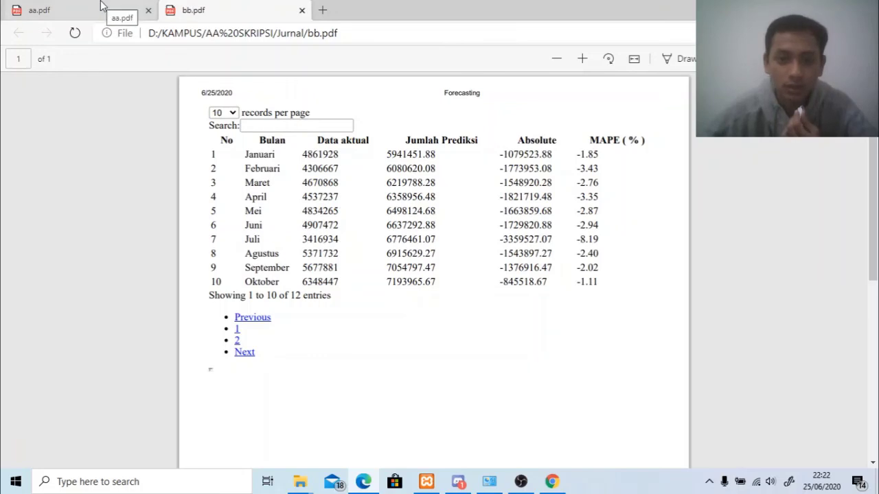
left_click(104, 7)
left_click(196, 9)
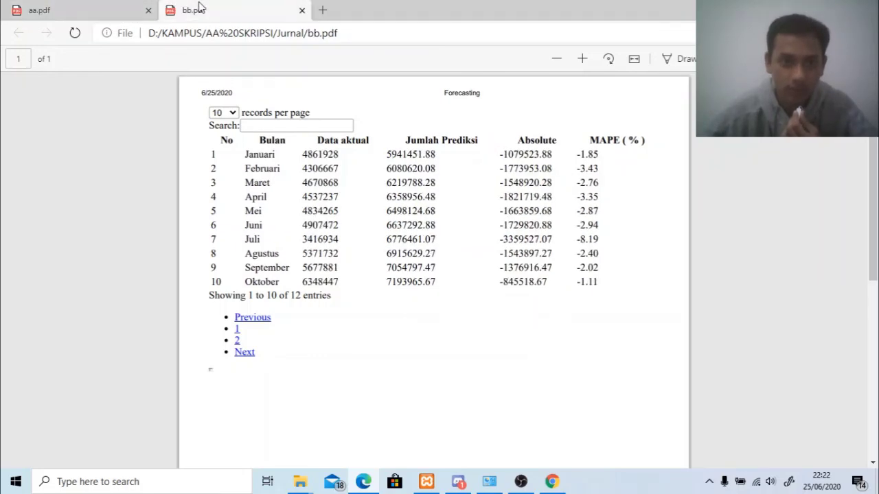
left_click(93, 8)
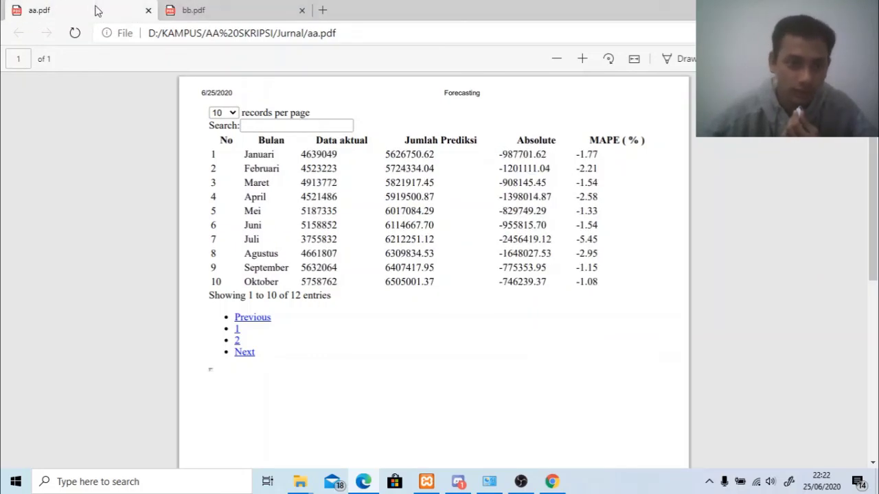
left_click(552, 481)
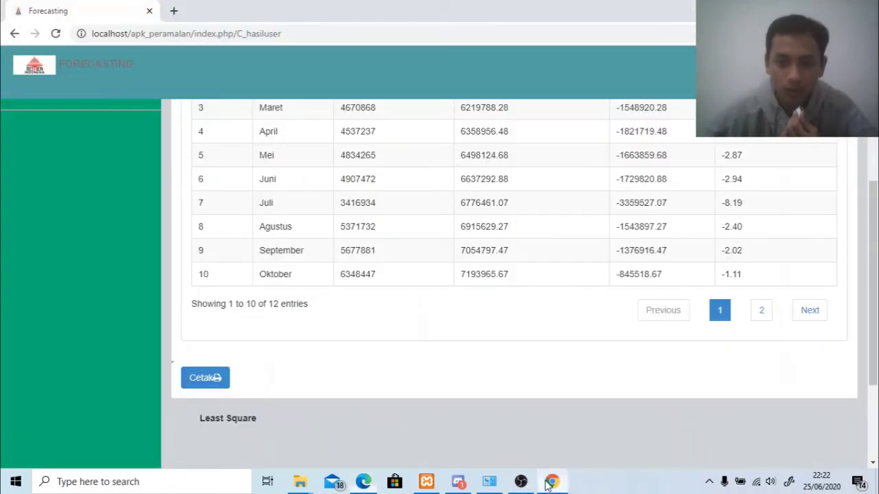
From the Dashboard, choose Logout in the top-right user menu to reach the login page.
scroll(542, 297, "up", 4)
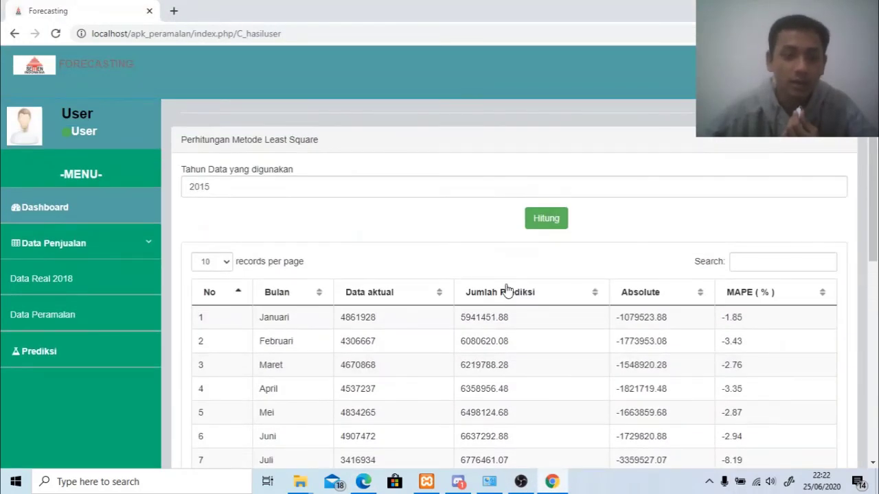
left_click(87, 206)
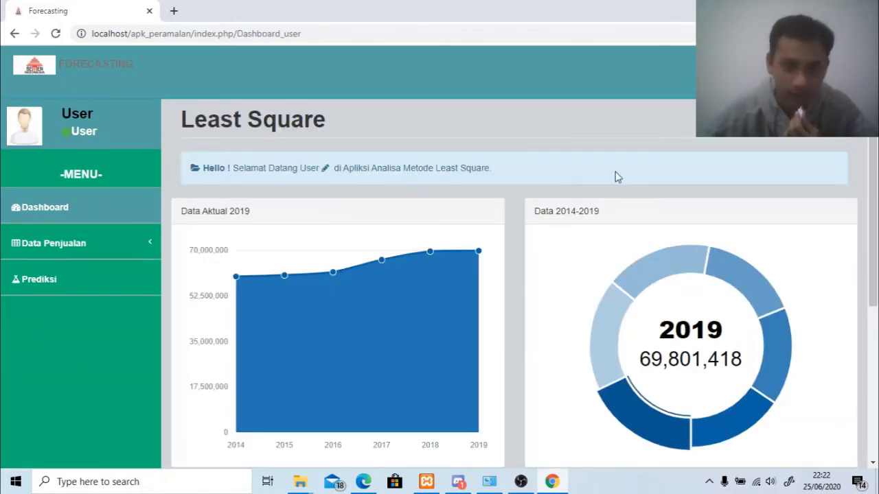
left_click(839, 65)
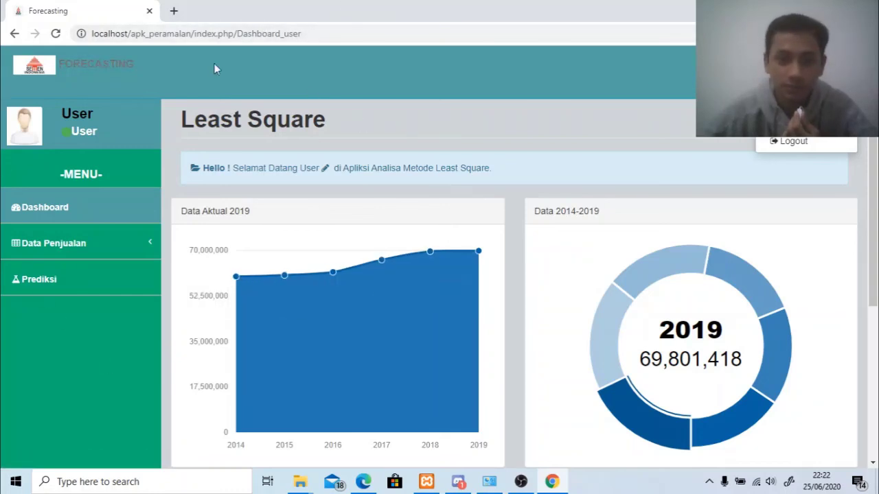
left_click(781, 147)
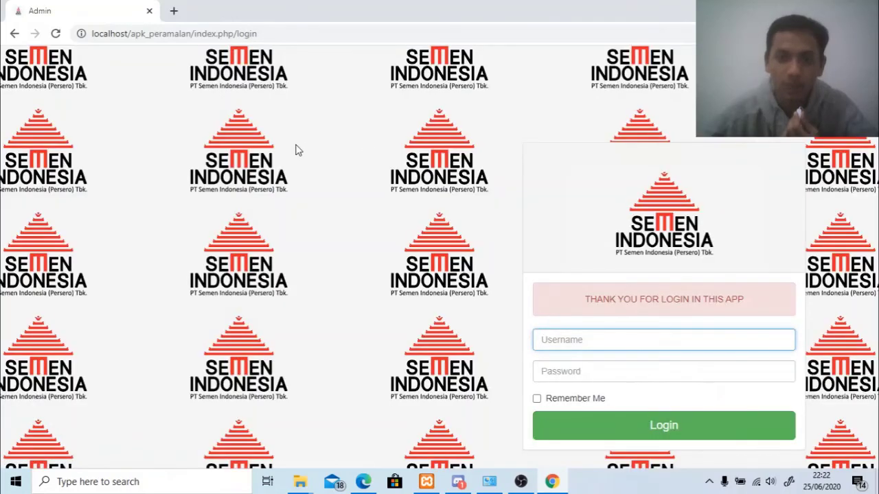